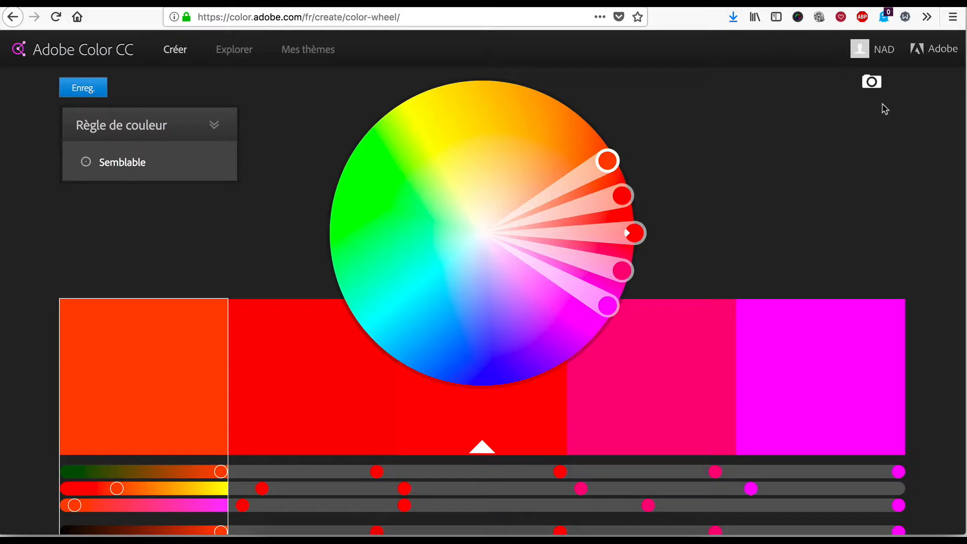
# Create a colour theme from the desktop image sriram-b-527996.jpg and look over the extracted palette.
pyautogui.click(869, 81)
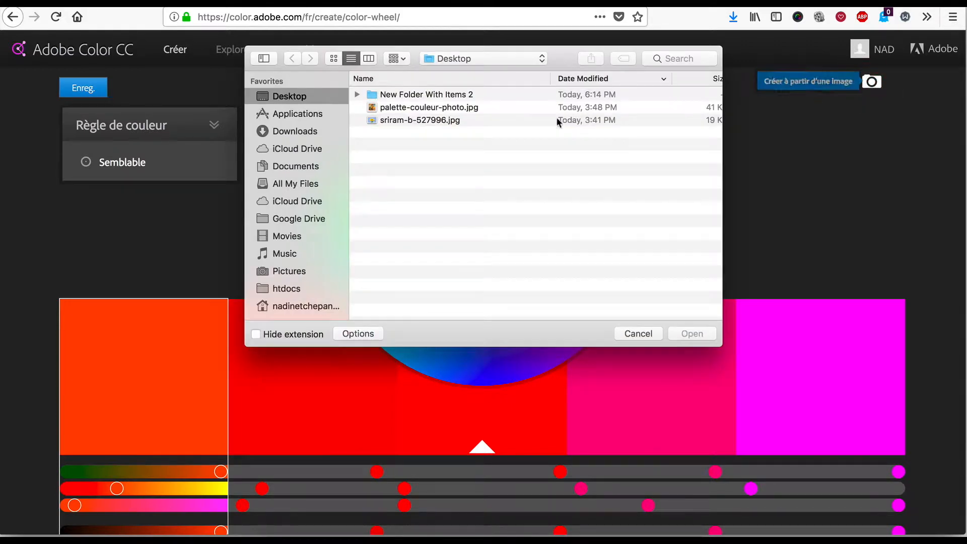
pyautogui.click(421, 122)
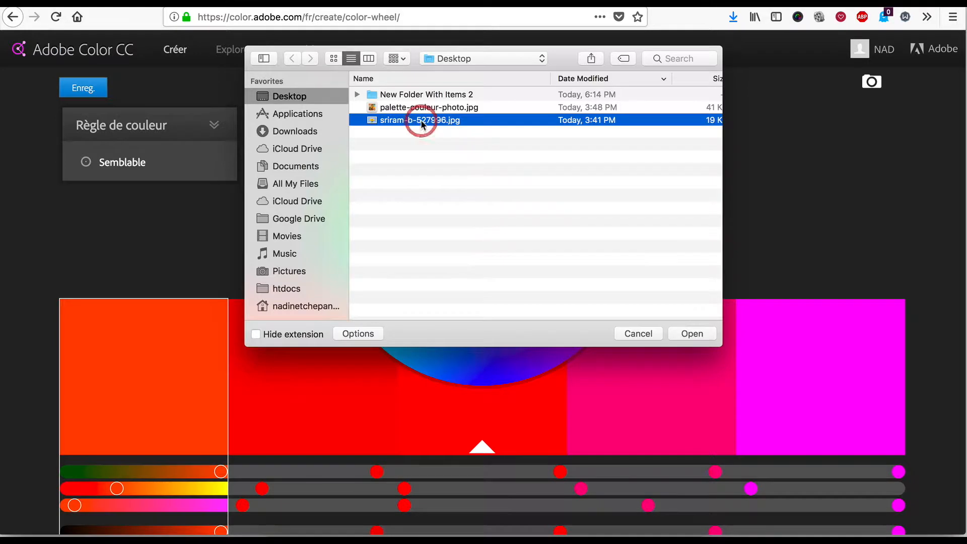
pyautogui.click(692, 333)
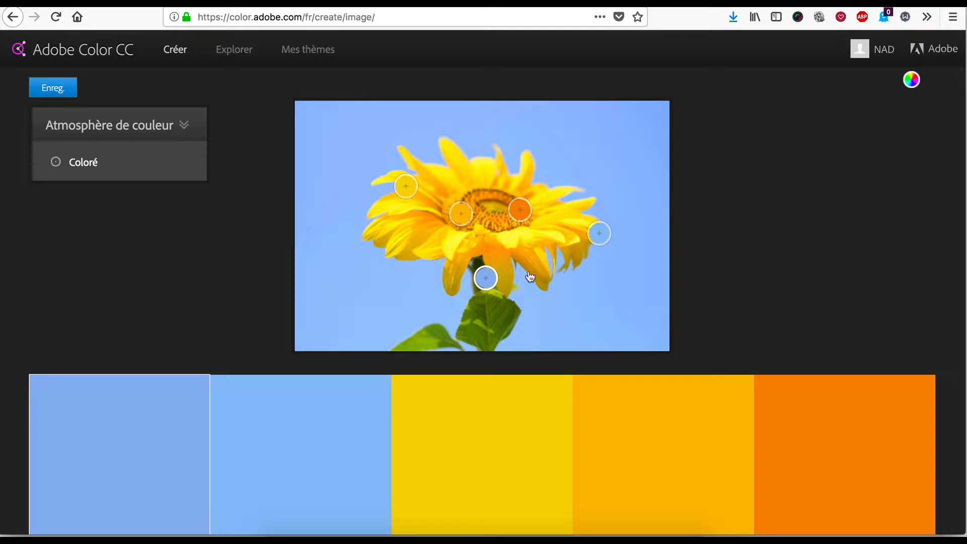
pyautogui.scroll(-2, 519, 265)
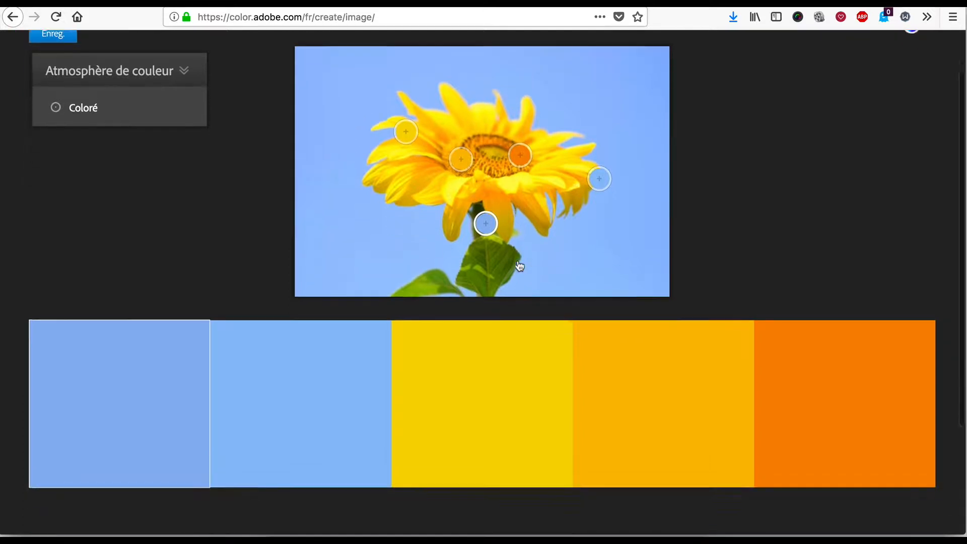
pyautogui.scroll(1, 700, 253)
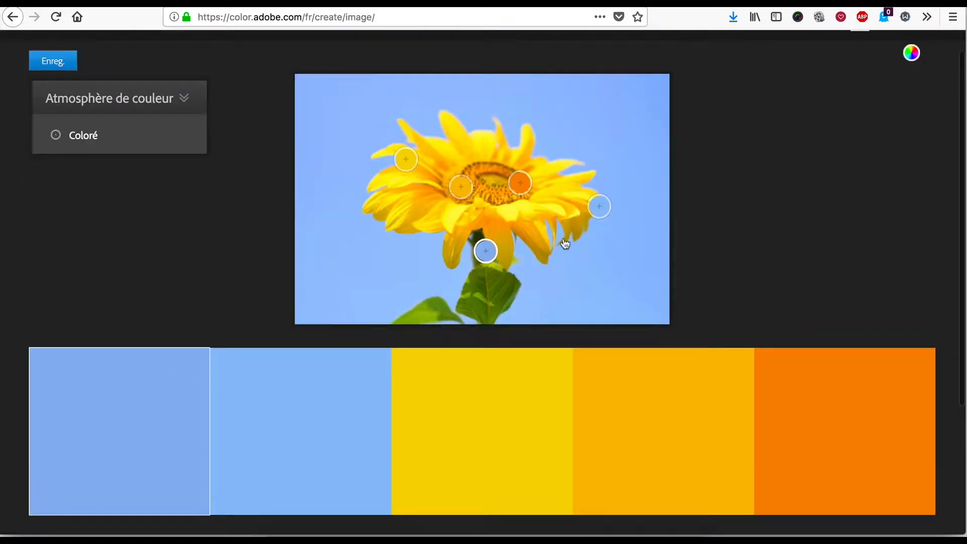
pyautogui.scroll(1, 796, 126)
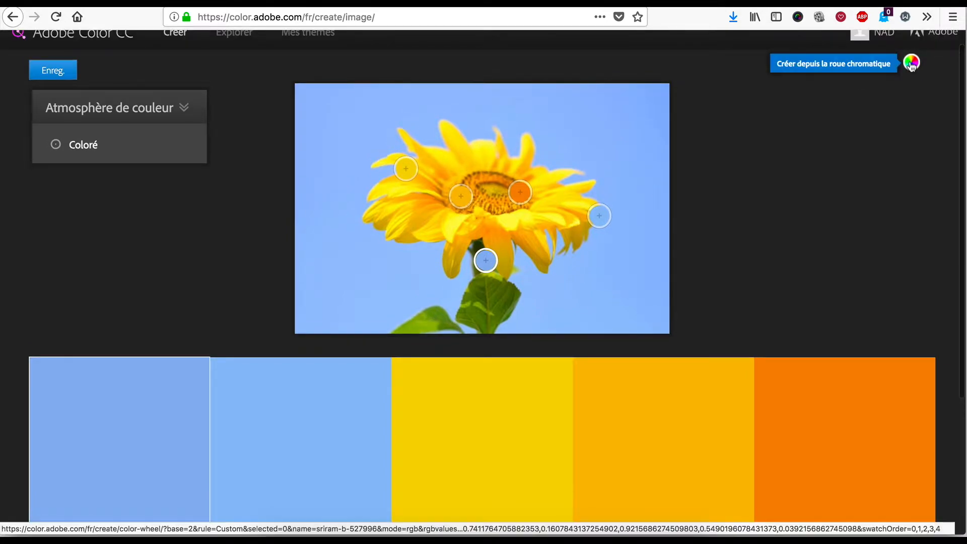
# Open the extracted sunflower palette in the colour wheel and view its RVB and HEX values.
pyautogui.click(918, 62)
pyautogui.scroll(-3, 717, 190)
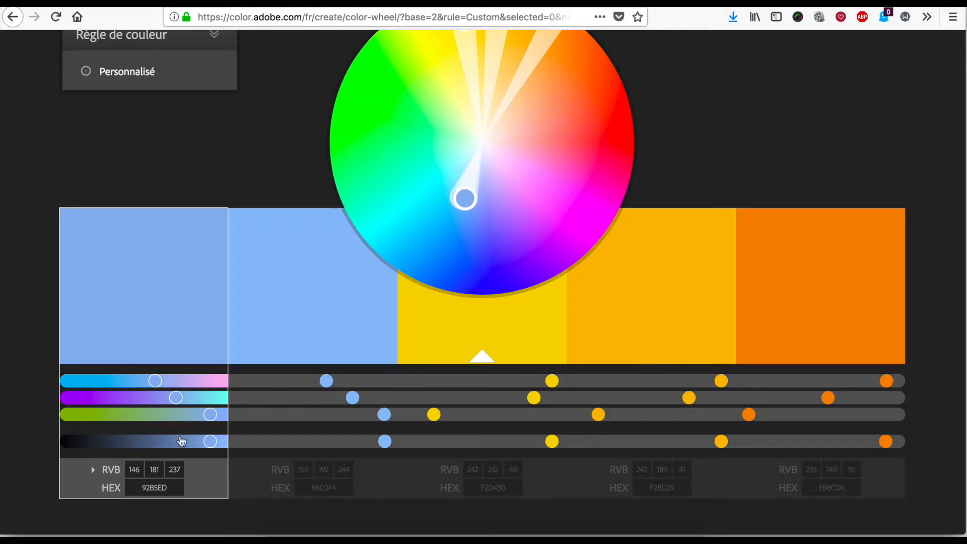
pyautogui.scroll(3, 302, 455)
# Save the theme to My Library under the name "tournesol".
pyautogui.click(83, 88)
pyautogui.hotkey('ctrl', 'a')
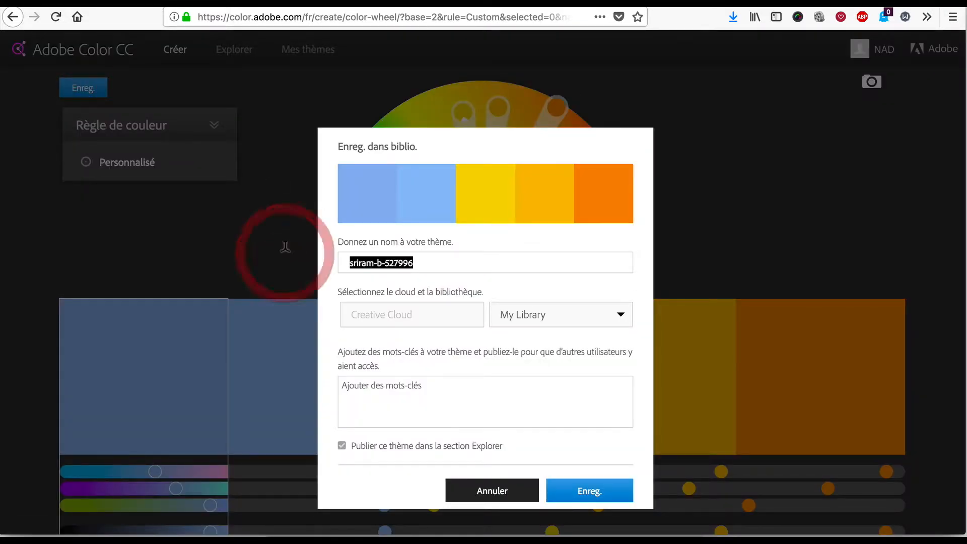
pyautogui.write('tournesol')
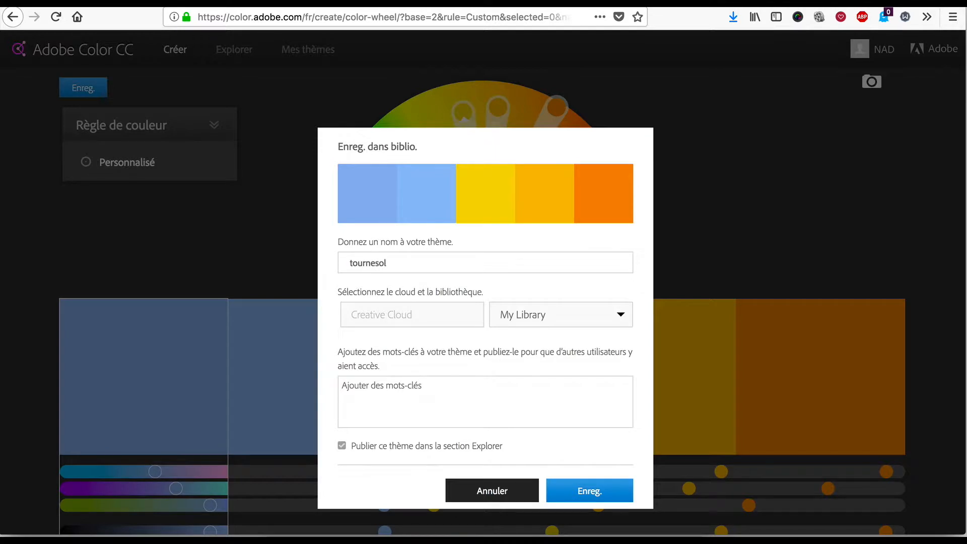
pyautogui.click(584, 491)
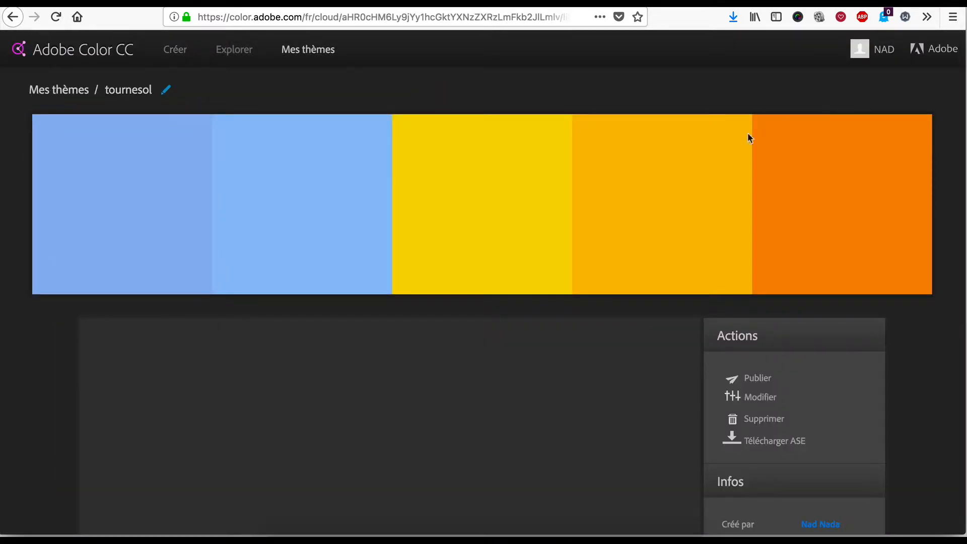
# Start a new colour theme from the desktop image sriram-b-527996.jpg.
pyautogui.click(175, 50)
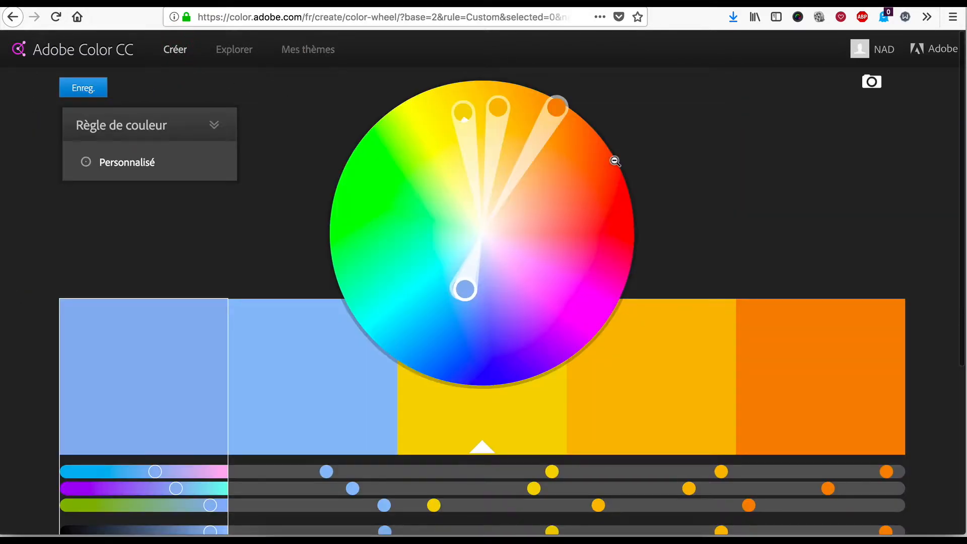
pyautogui.click(871, 82)
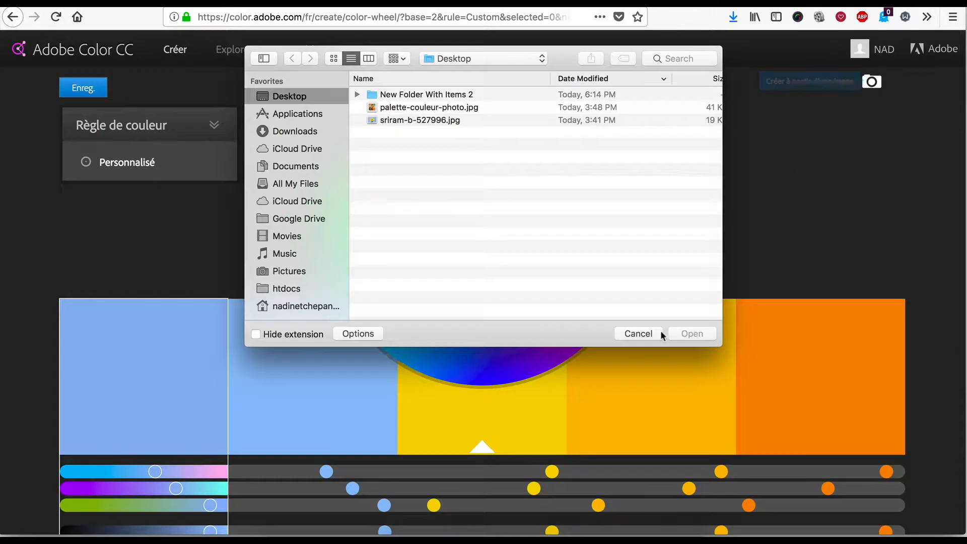
pyautogui.click(452, 122)
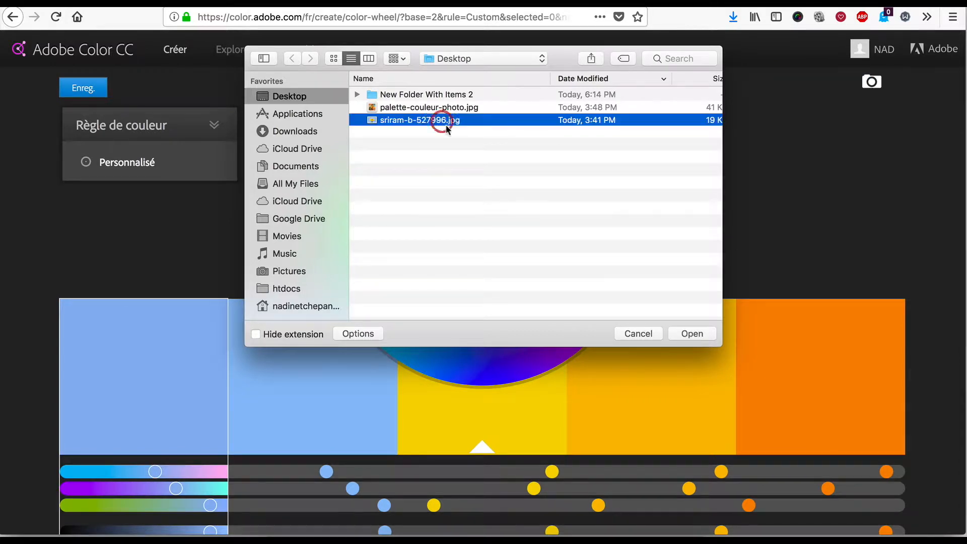
pyautogui.click(694, 334)
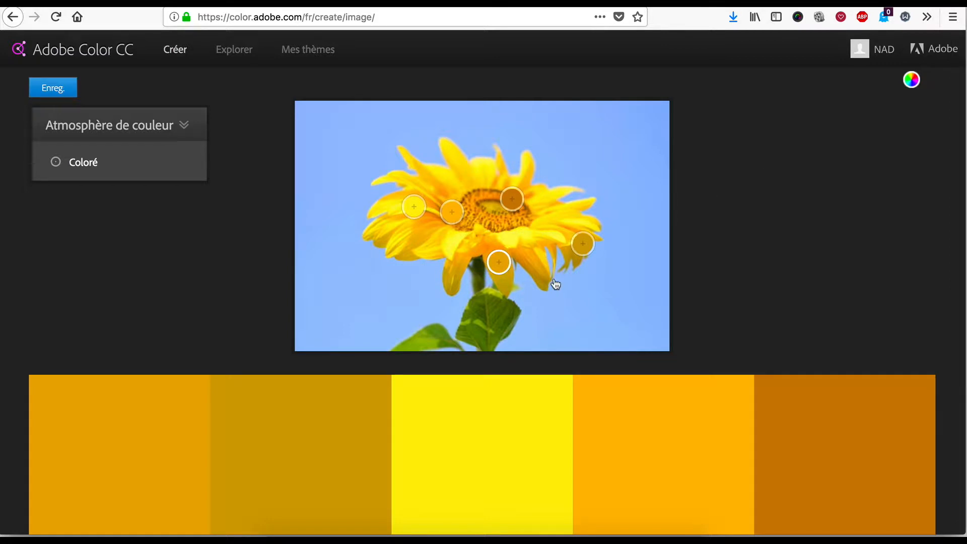
# Compare the colour moods Lumineux, Sourd, Profond, Sombre and Personnalisé for the image, and settle on Lumineux.
pyautogui.click(90, 164)
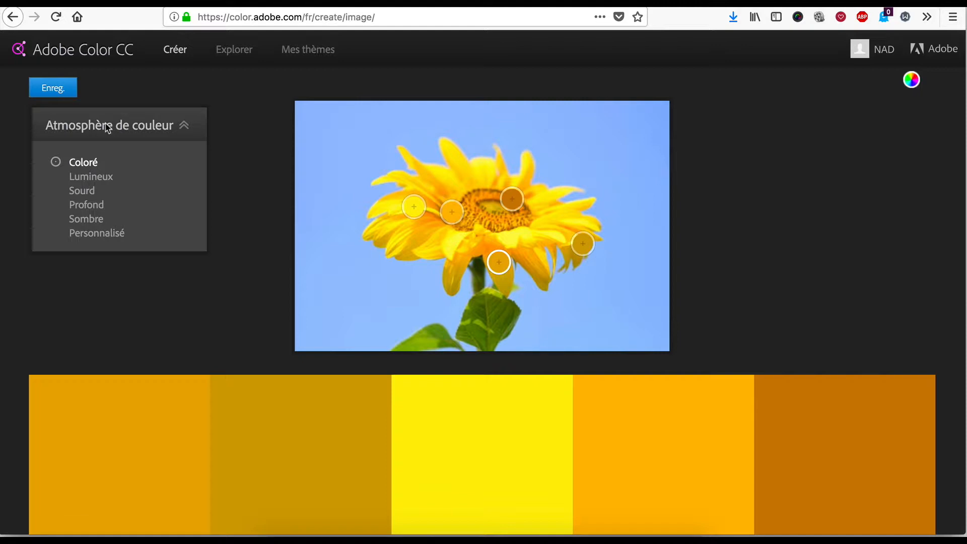
pyautogui.click(86, 176)
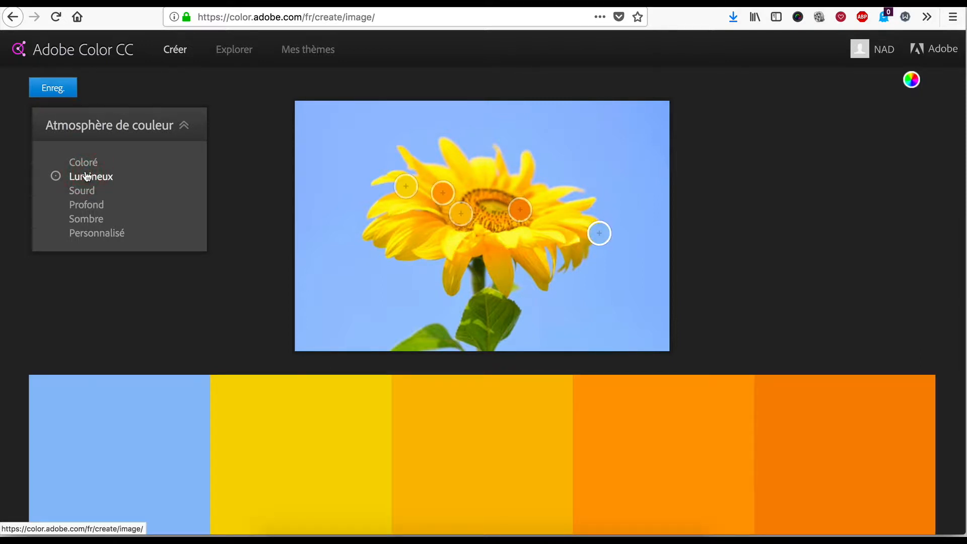
pyautogui.click(79, 190)
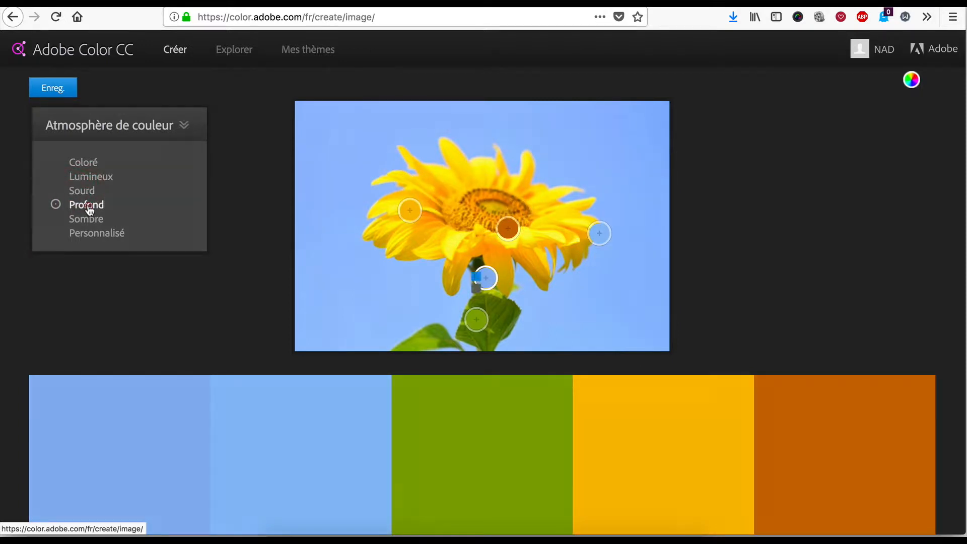
pyautogui.click(90, 208)
pyautogui.click(92, 223)
pyautogui.click(96, 232)
pyautogui.click(88, 191)
pyautogui.click(92, 177)
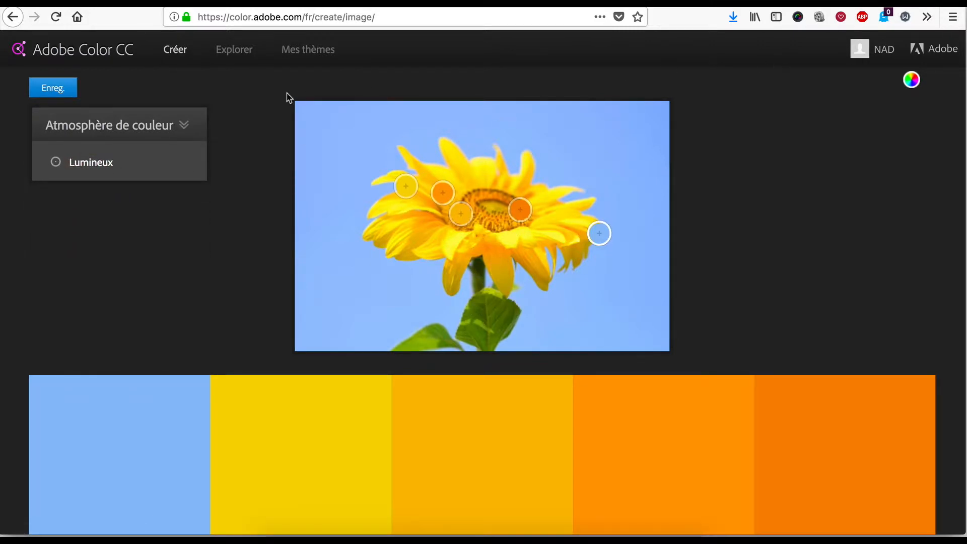
# Save the Lumineux palette to My Library under the name "Tournesol 2".
pyautogui.click(54, 88)
pyautogui.moveTo(440, 259); pyautogui.dragTo(310, 261)
pyautogui.write('Tournesol 2')
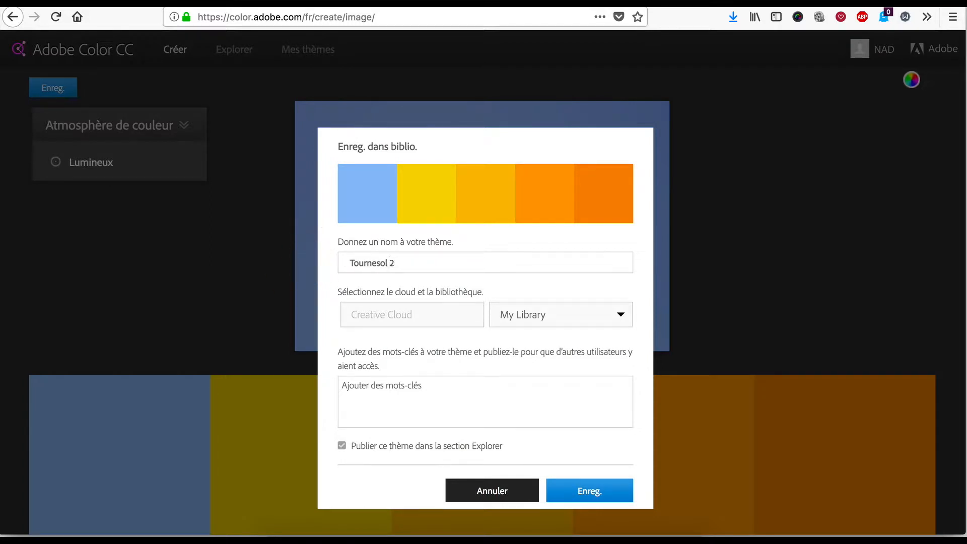
pyautogui.click(599, 492)
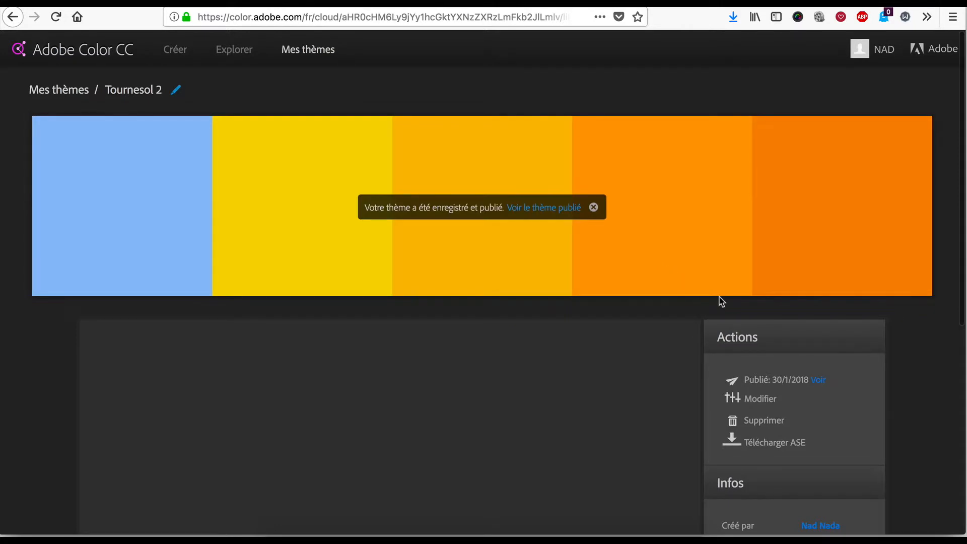
# Start another theme from sriram-b-527996.jpg and resample its third colour from a bright yellow petal area.
pyautogui.click(177, 53)
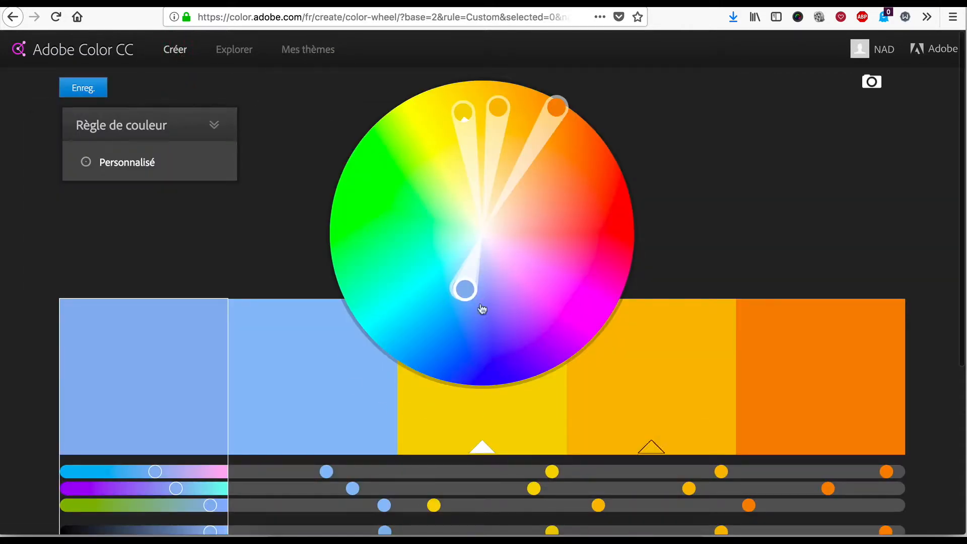
pyautogui.click(871, 82)
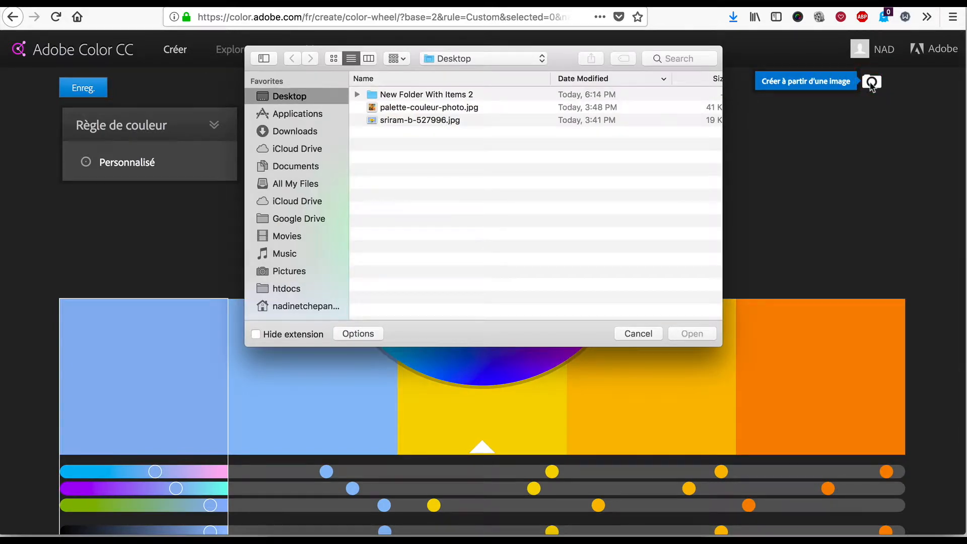
pyautogui.click(427, 119)
pyautogui.click(692, 334)
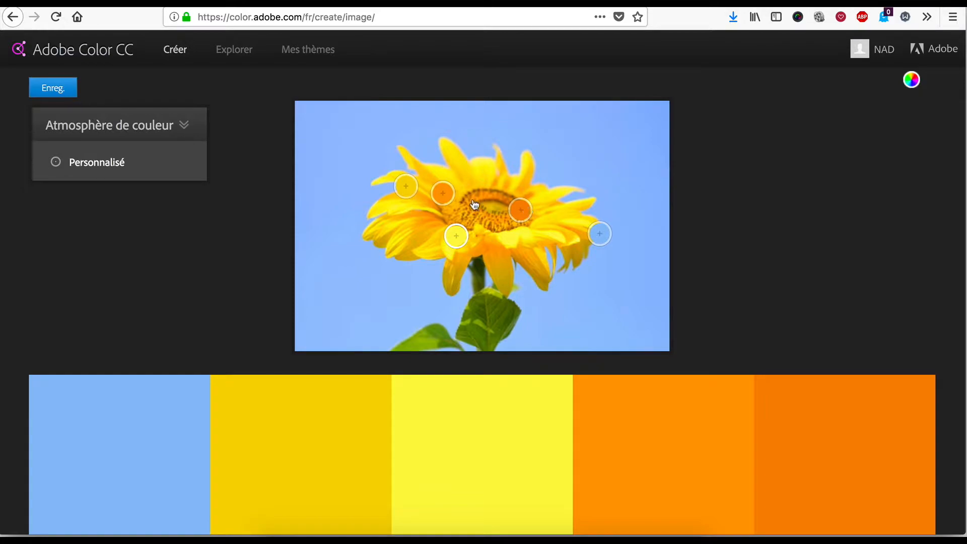
# Resample the fourth colour from the brown edge of the flower's centre and open the palette in the colour wheel.
pyautogui.moveTo(444, 193); pyautogui.dragTo(466, 198)
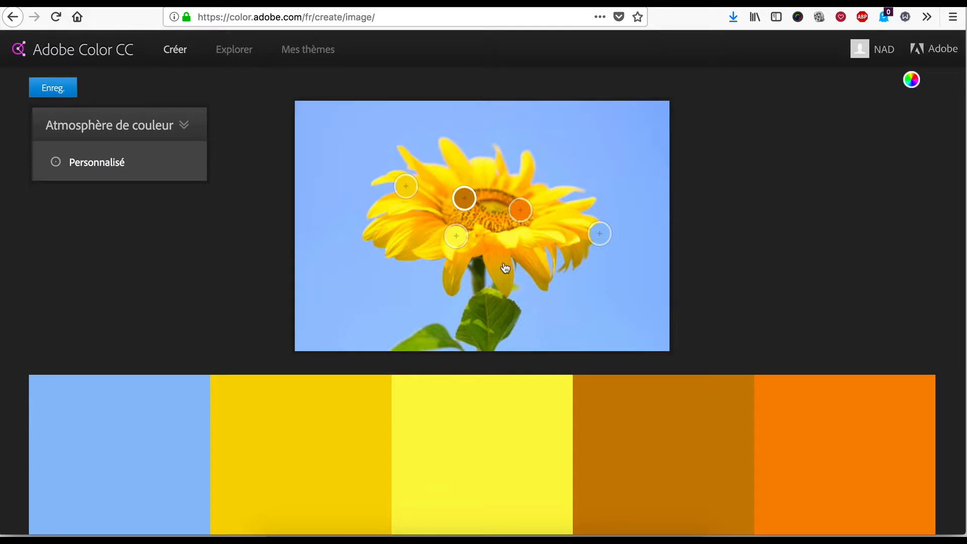
pyautogui.click(910, 80)
pyautogui.scroll(-3, 473, 394)
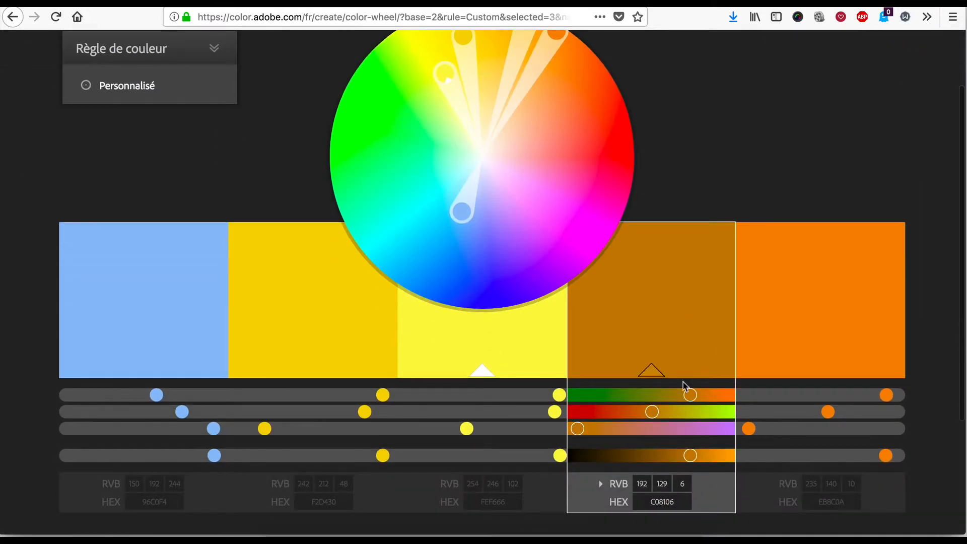
# Brighten the brown fourth swatch and shift its hue on the wheel to RVB 216, 159, 27 (D89F1B).
pyautogui.moveTo(691, 456); pyautogui.dragTo(707, 459)
pyautogui.moveTo(705, 394); pyautogui.dragTo(705, 393)
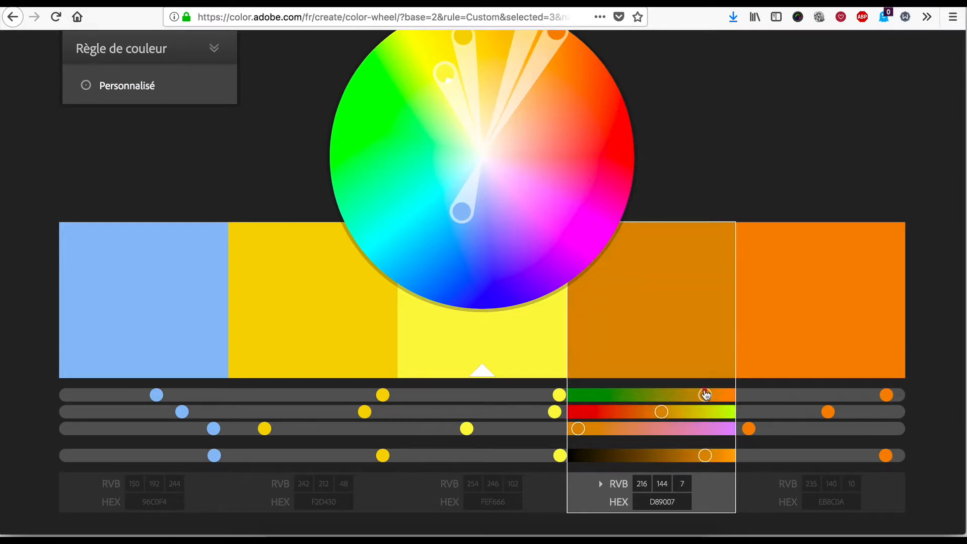
pyautogui.scroll(3, 705, 395)
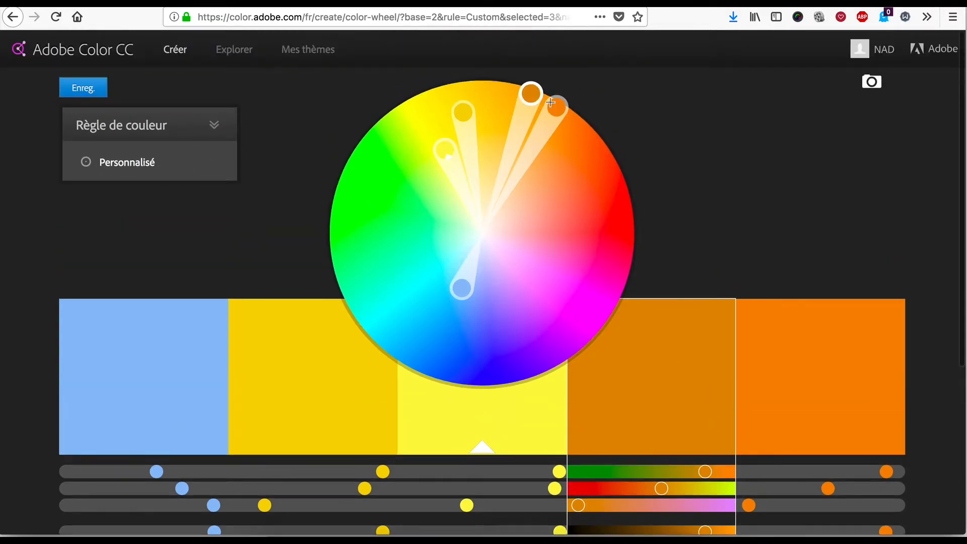
pyautogui.moveTo(532, 92); pyautogui.dragTo(513, 102)
pyautogui.scroll(-6, 685, 207)
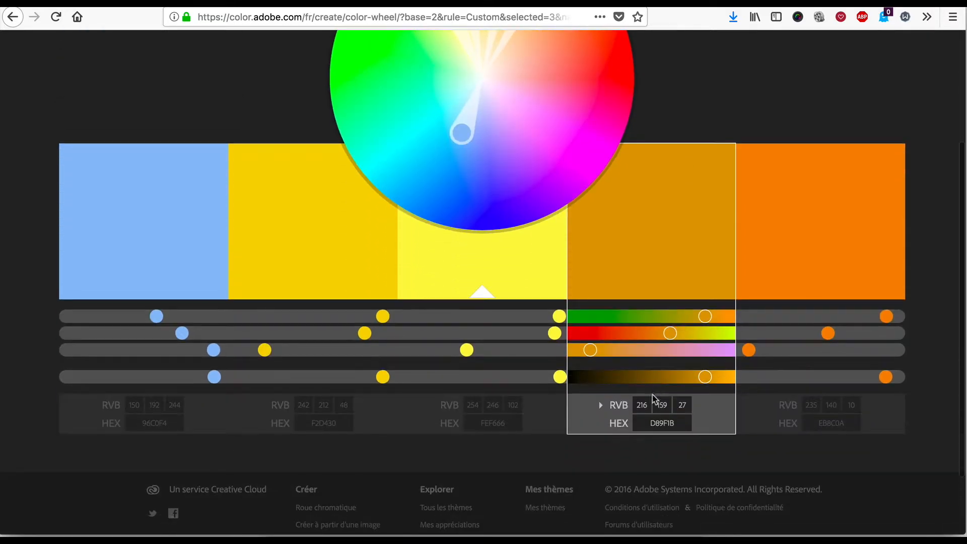
pyautogui.scroll(6, 675, 395)
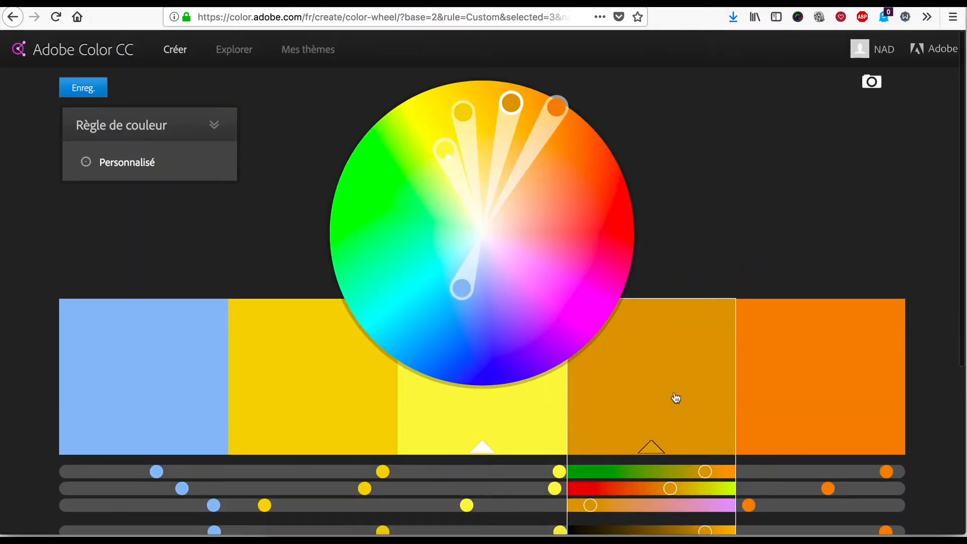
# Reorder the swatches so the orange EB8C0A comes second and the ochre D89F1B comes third.
pyautogui.scroll(-4, 684, 385)
pyautogui.scroll(-1, 695, 377)
pyautogui.click(819, 274)
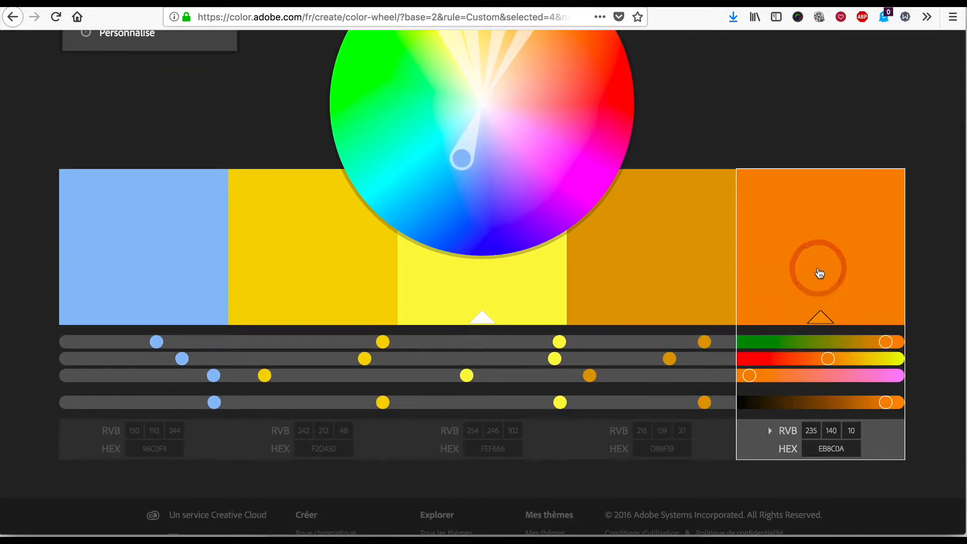
pyautogui.moveTo(820, 273); pyautogui.dragTo(295, 240)
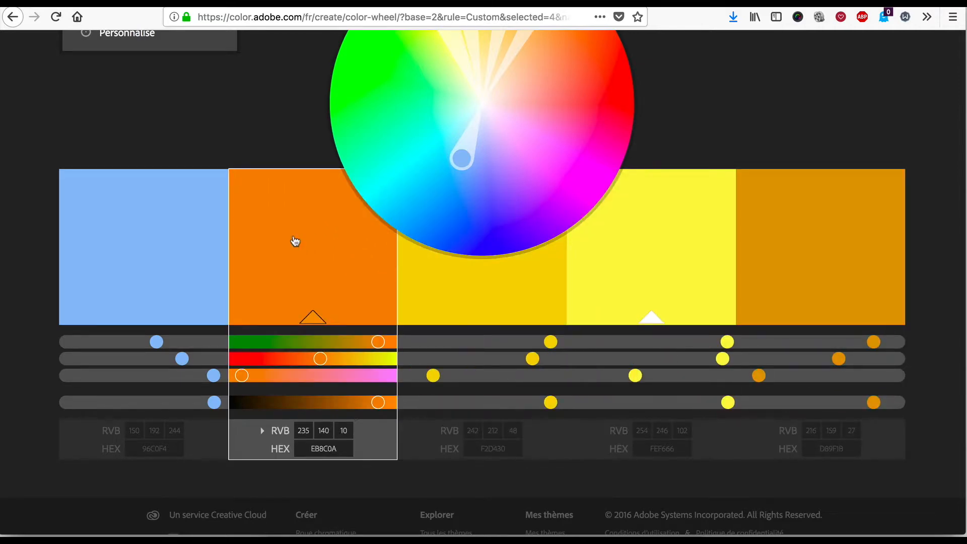
pyautogui.moveTo(776, 248); pyautogui.dragTo(461, 233)
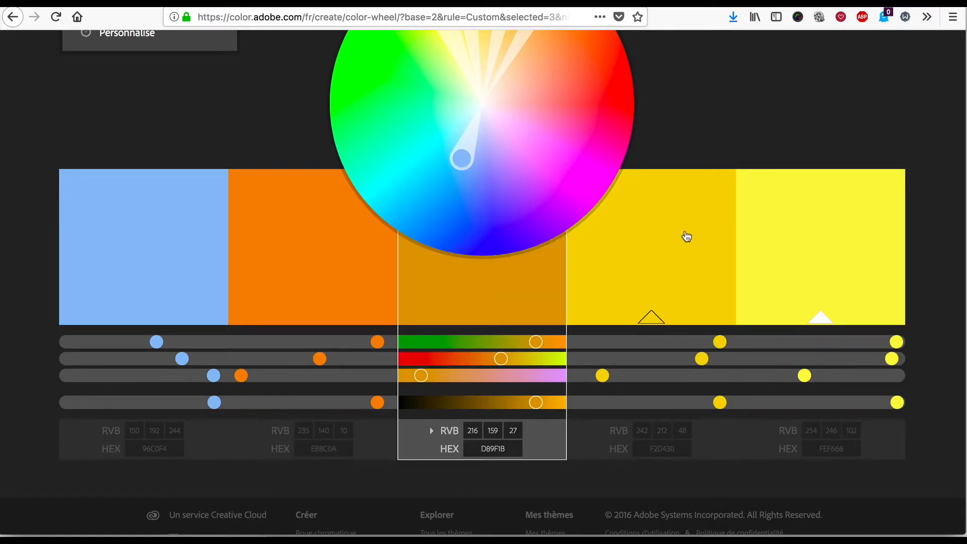
# Make the ochre middle swatch the base colour and nudge its marker slightly outward on the colour wheel.
pyautogui.scroll(3, 685, 236)
pyautogui.scroll(2, 534, 136)
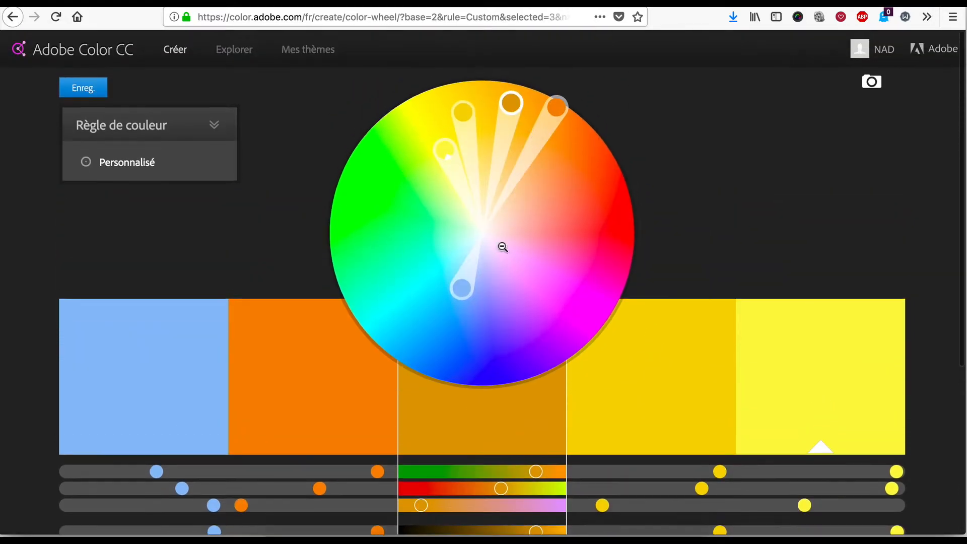
pyautogui.click(484, 452)
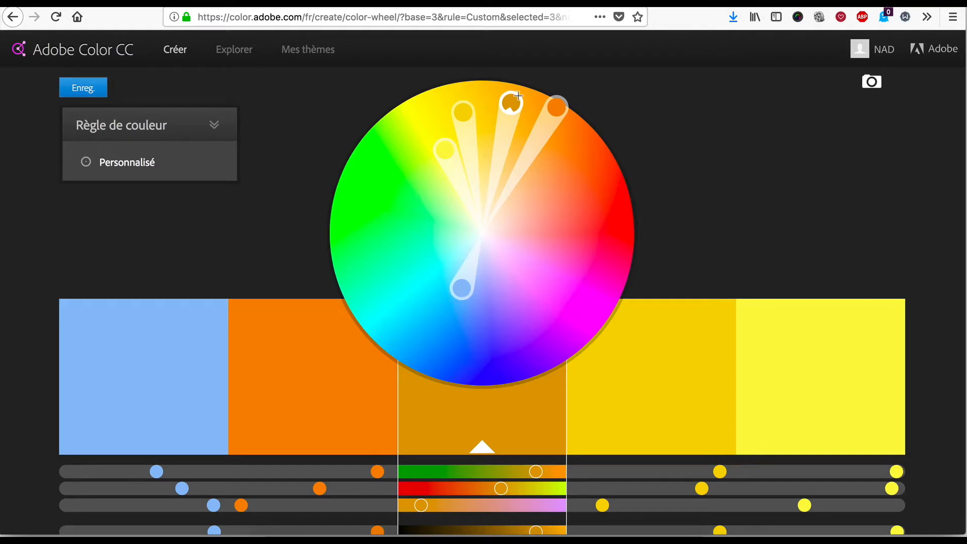
pyautogui.moveTo(510, 100); pyautogui.dragTo(509, 99)
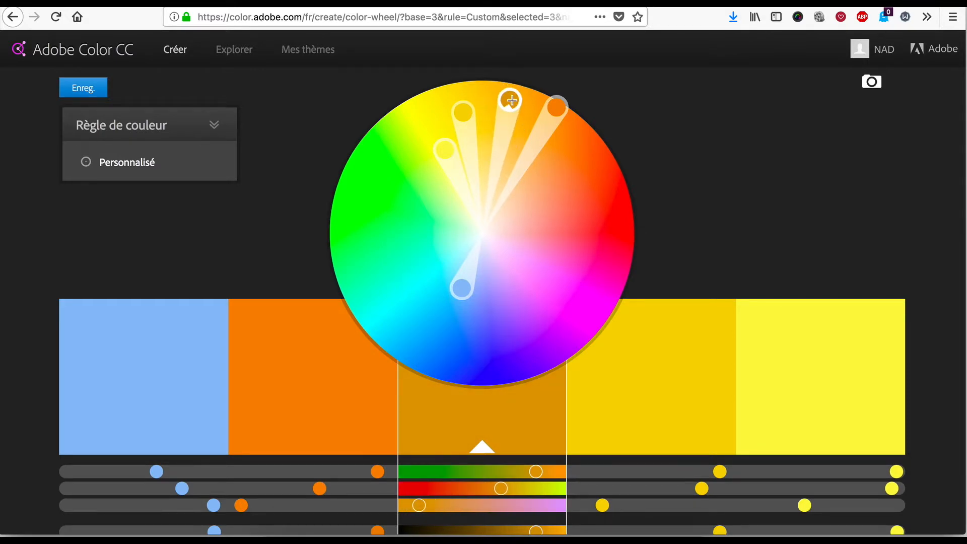
# Save the current blue, orange and yellow palette to My Library as a theme named Tournesol 3.
pyautogui.click(81, 89)
pyautogui.click(427, 260)
pyautogui.hotkey('ctrl', 'a')
pyautogui.write('Tour')
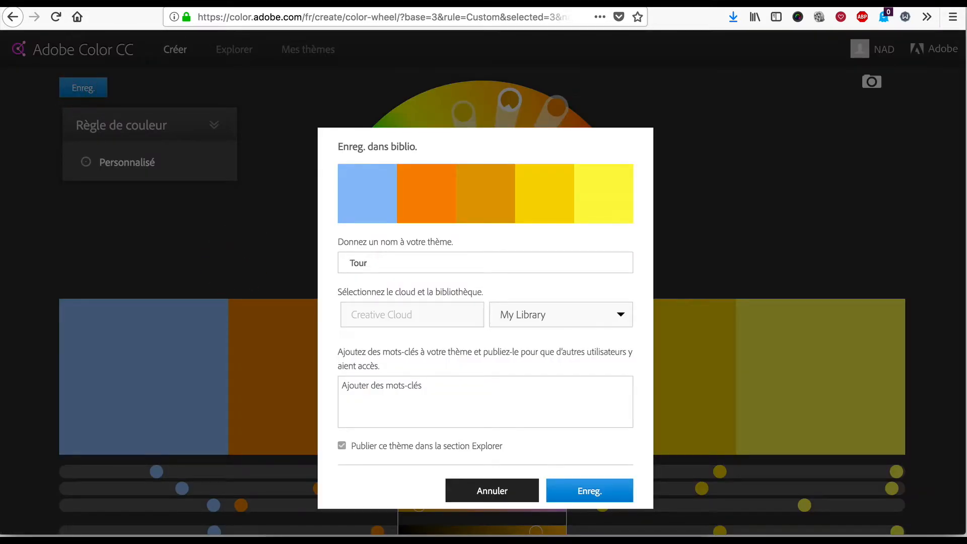
pyautogui.write('nesol 3')
pyautogui.click(622, 503)
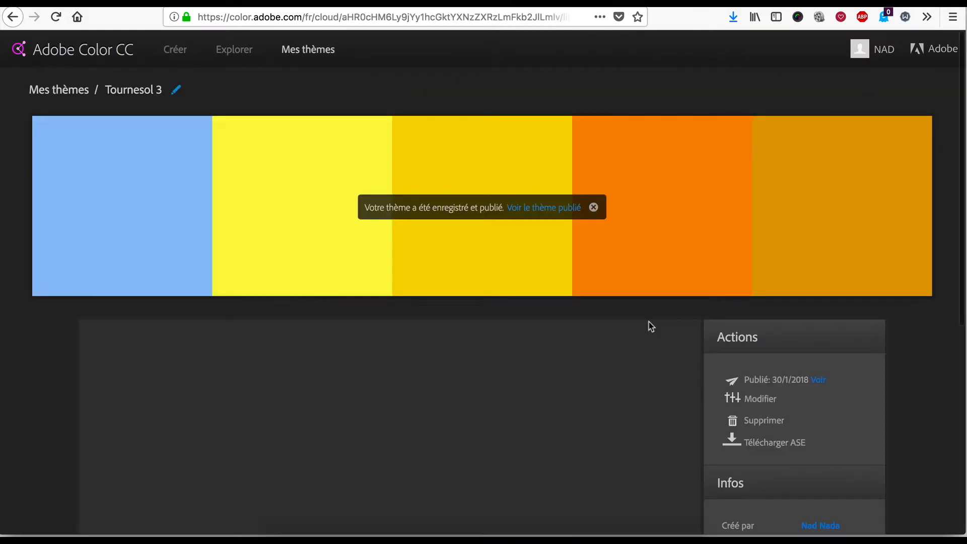
# Open the Tournesol 3 theme for editing and apply the Triade colour rule to it.
pyautogui.click(760, 399)
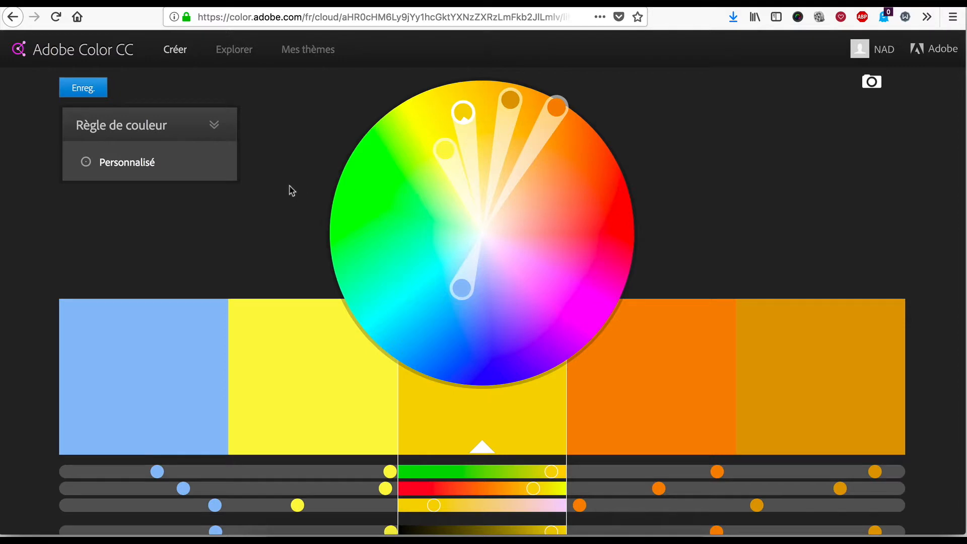
pyautogui.click(173, 163)
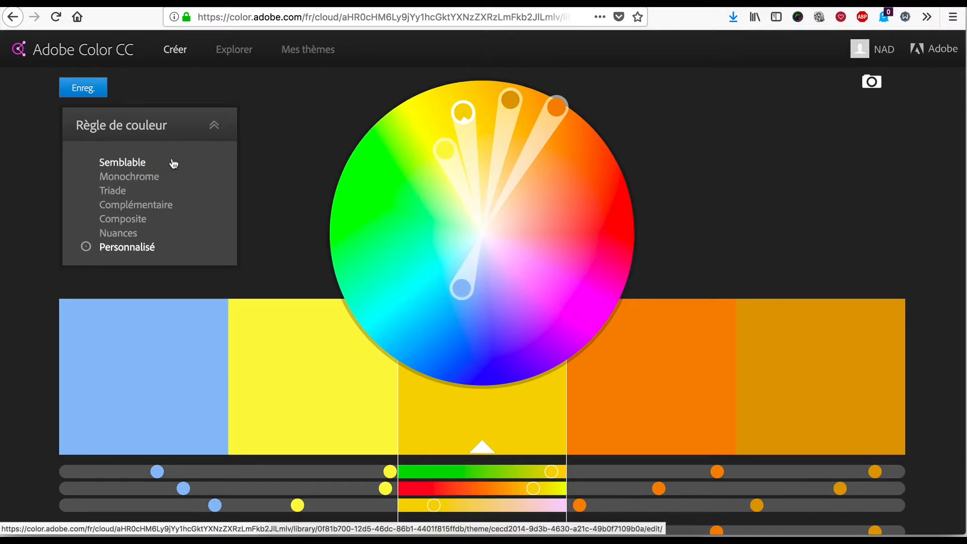
pyautogui.click(139, 252)
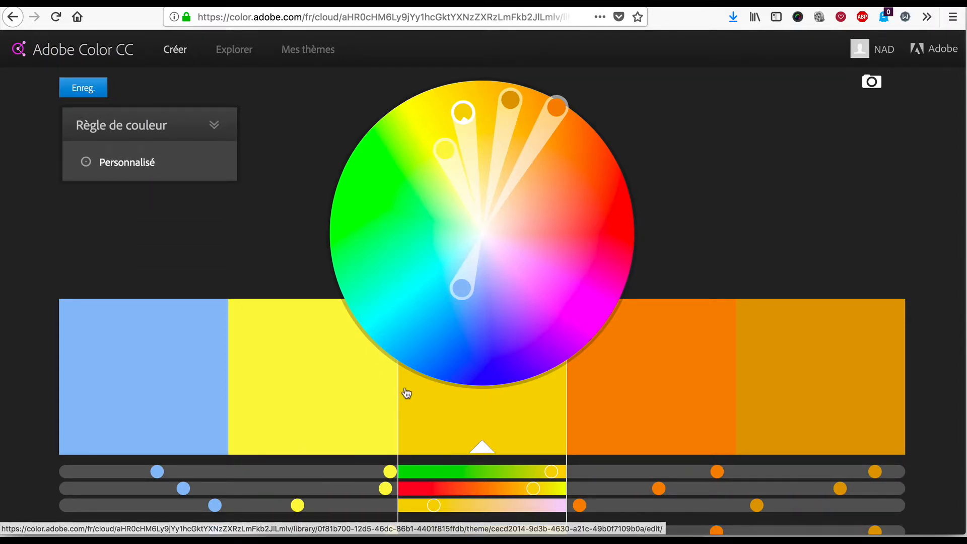
pyautogui.scroll(-2, 483, 431)
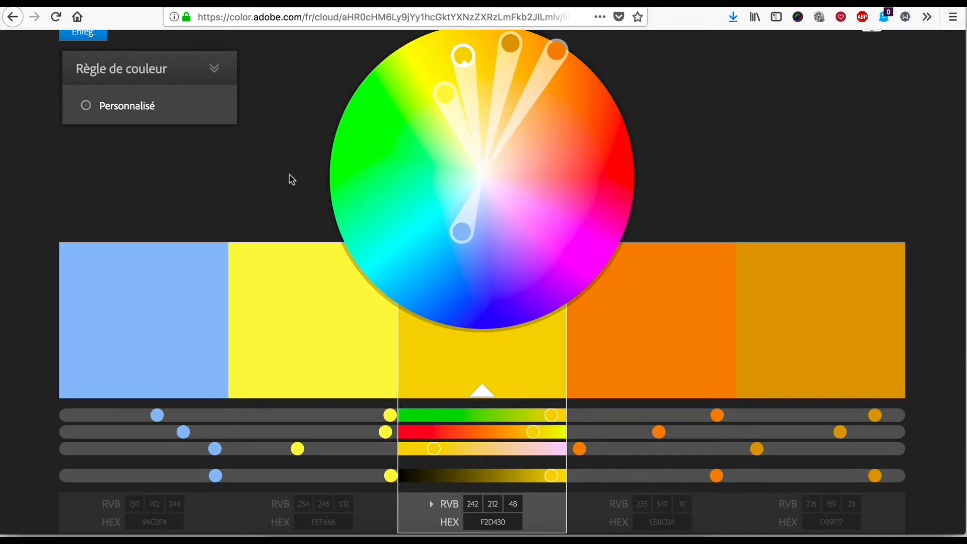
pyautogui.moveTo(198, 118)
pyautogui.moveTo(151, 108)
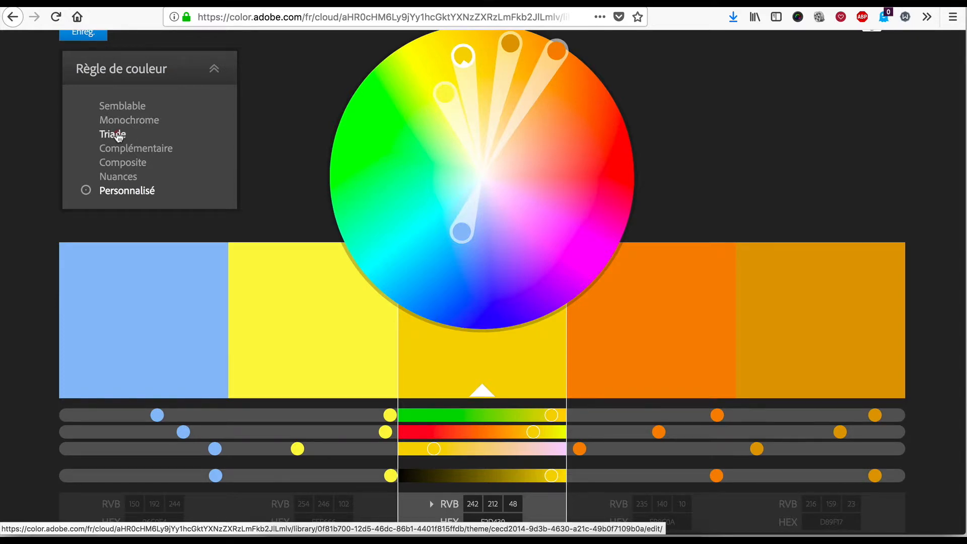
pyautogui.click(118, 135)
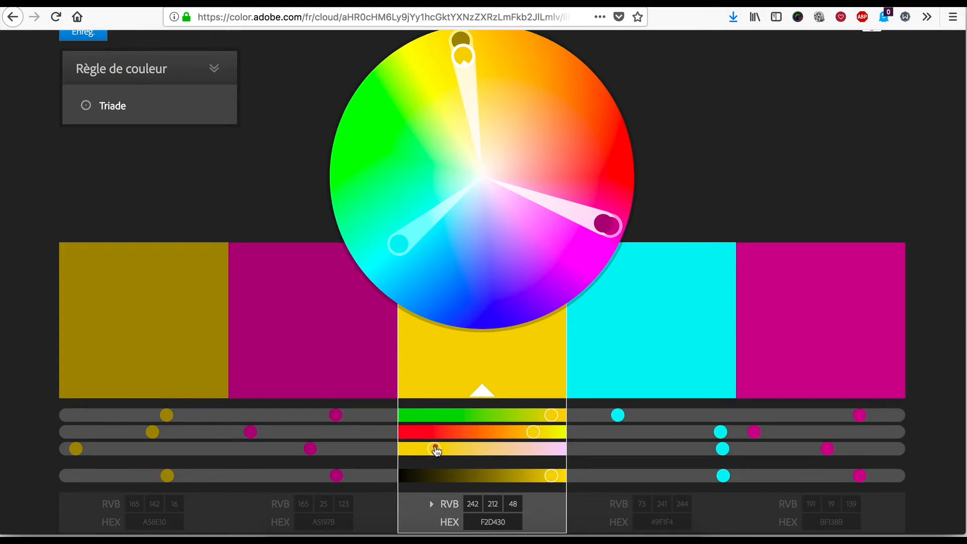
# Soften the yellow base colour to RVB 242, 212, 132 (F2D484) and reselect the Triade rule.
pyautogui.moveTo(436, 450); pyautogui.dragTo(487, 451)
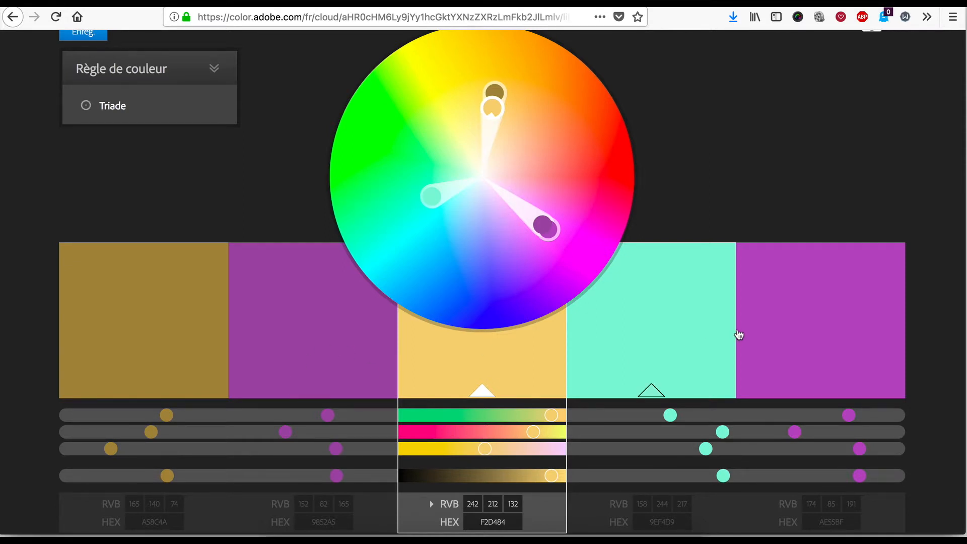
pyautogui.click(158, 120)
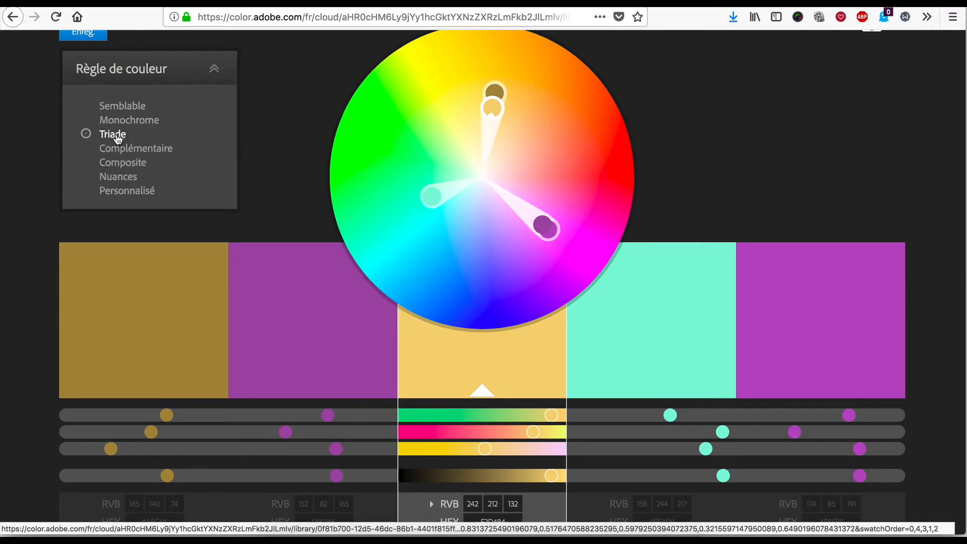
pyautogui.click(117, 134)
# Shift the base colour to a lemon yellow near RVB 243, 227, 101 (F3E365) and brighten it slightly.
pyautogui.moveTo(470, 447); pyautogui.dragTo(469, 448)
pyautogui.moveTo(533, 432); pyautogui.dragTo(552, 416)
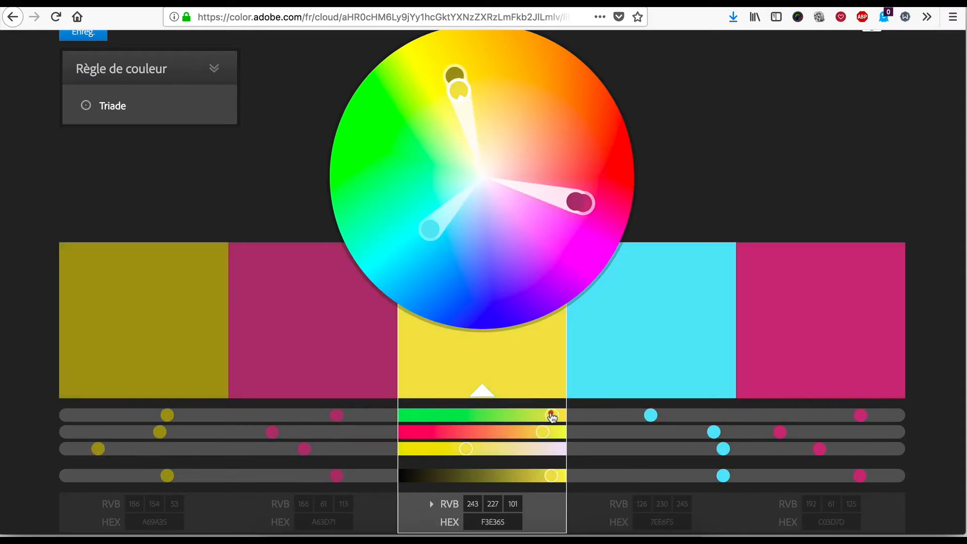
pyautogui.moveTo(556, 474); pyautogui.dragTo(558, 476)
pyautogui.scroll(2, 604, 303)
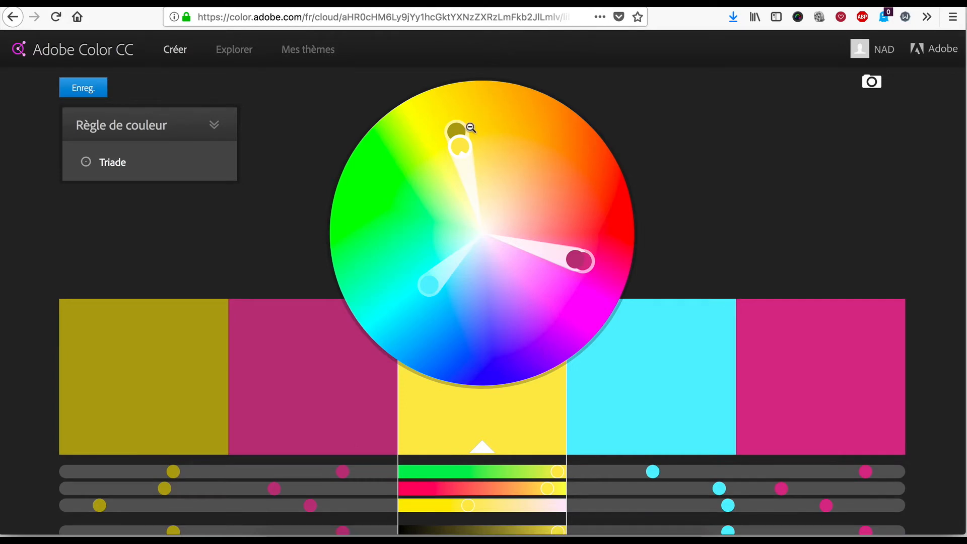
# Save the modified theme as a copy named Tournesol - triade in My Library.
pyautogui.click(85, 88)
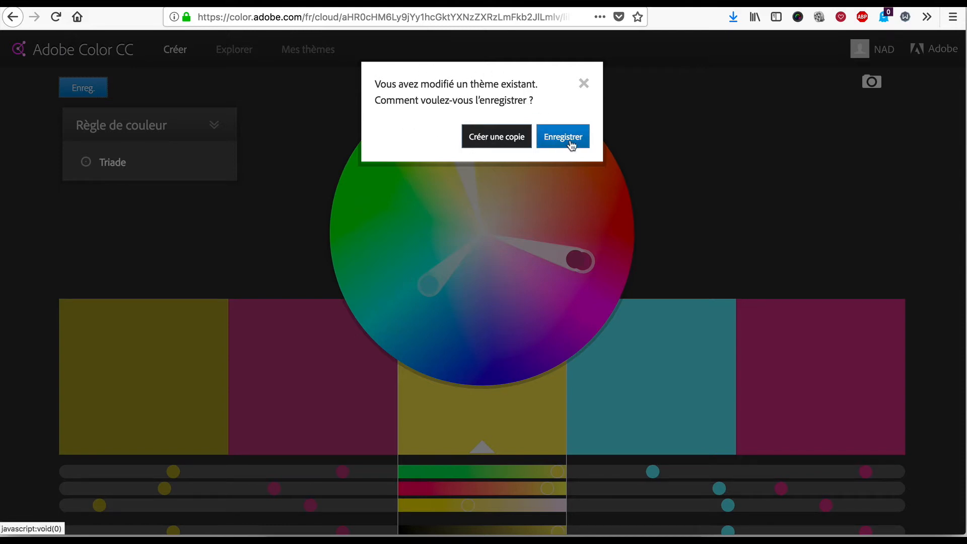
pyautogui.click(498, 139)
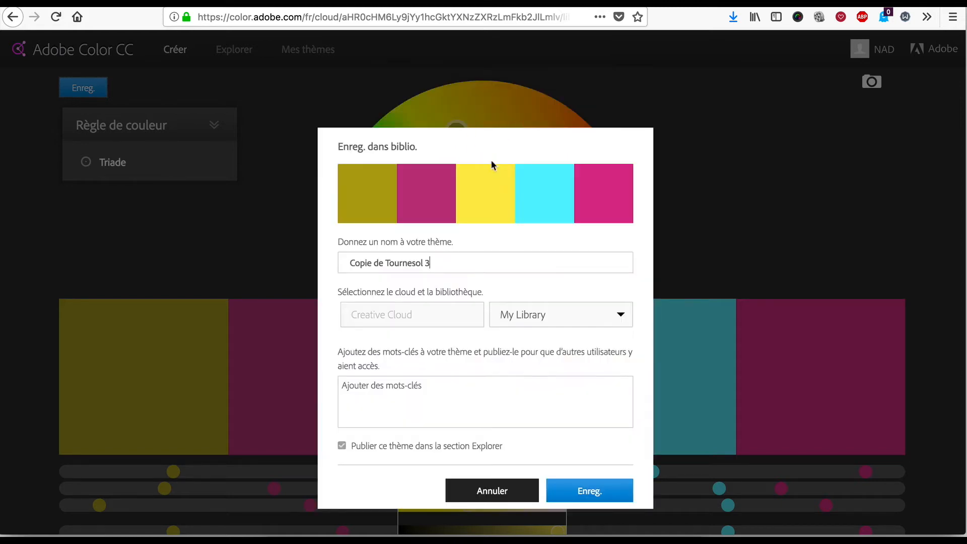
pyautogui.click(453, 259)
pyautogui.press('BackSpace')
pyautogui.press('BackSpace')
pyautogui.write('- triade')
pyautogui.moveTo(388, 263); pyautogui.dragTo(350, 263)
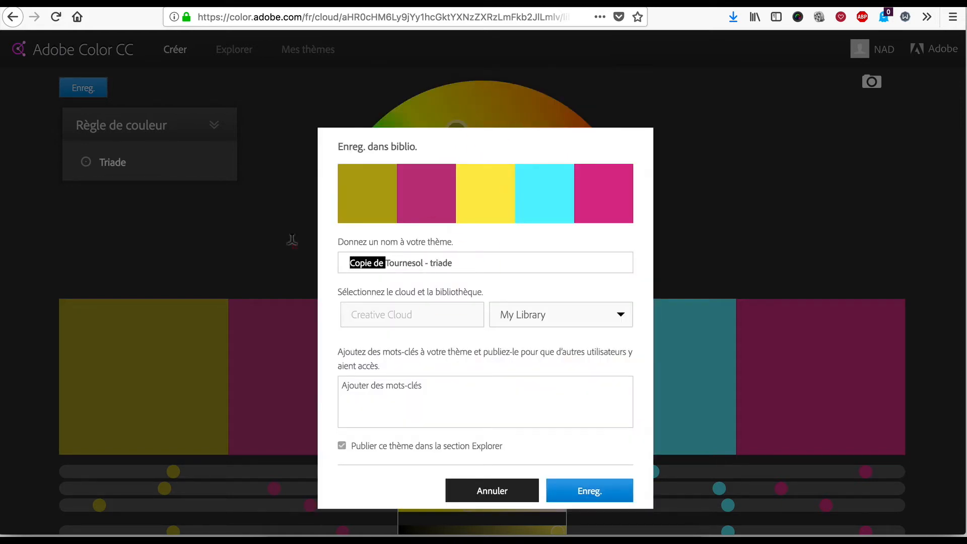
pyautogui.press('BackSpace')
pyautogui.click(615, 496)
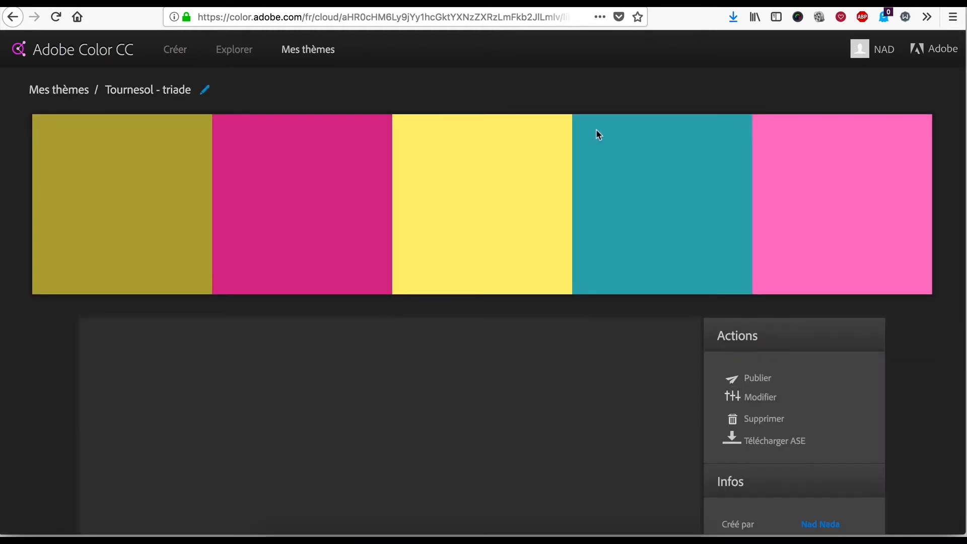
# Open the Tournesol - triade theme for editing and apply the Semblable colour rule.
pyautogui.click(760, 396)
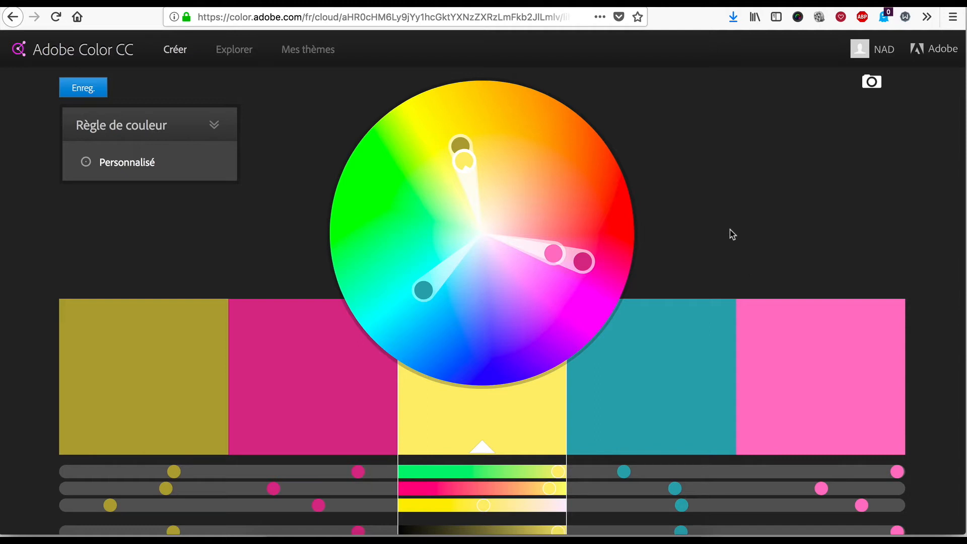
pyautogui.moveTo(235, 182)
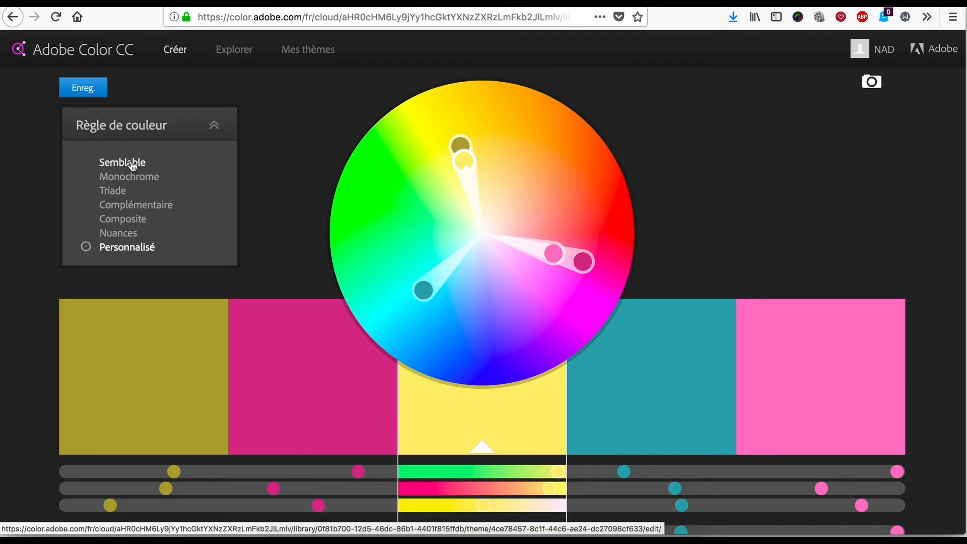
pyautogui.click(132, 163)
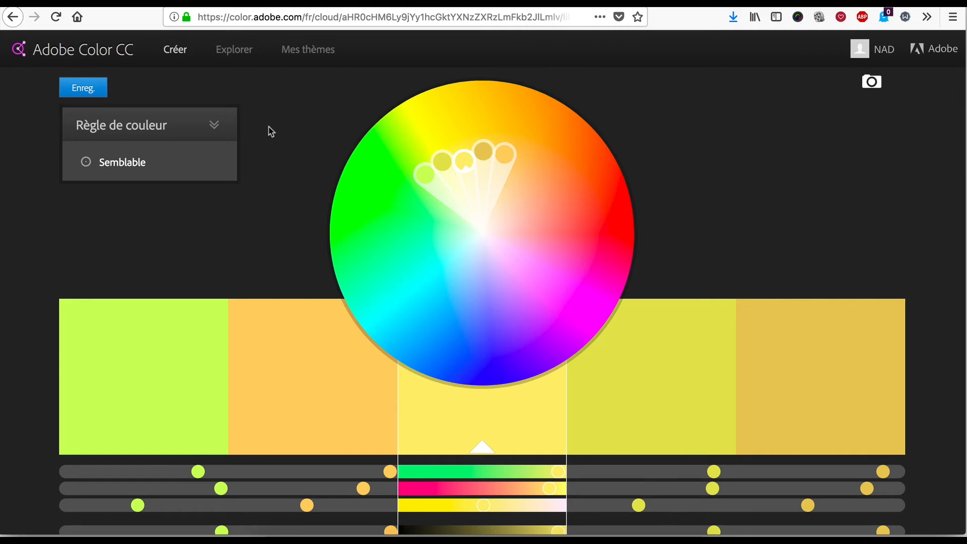
# Apply the Monochrome rule and move the yellow base colour to a red-orange hue on the wheel.
pyautogui.moveTo(155, 164)
pyautogui.click(130, 178)
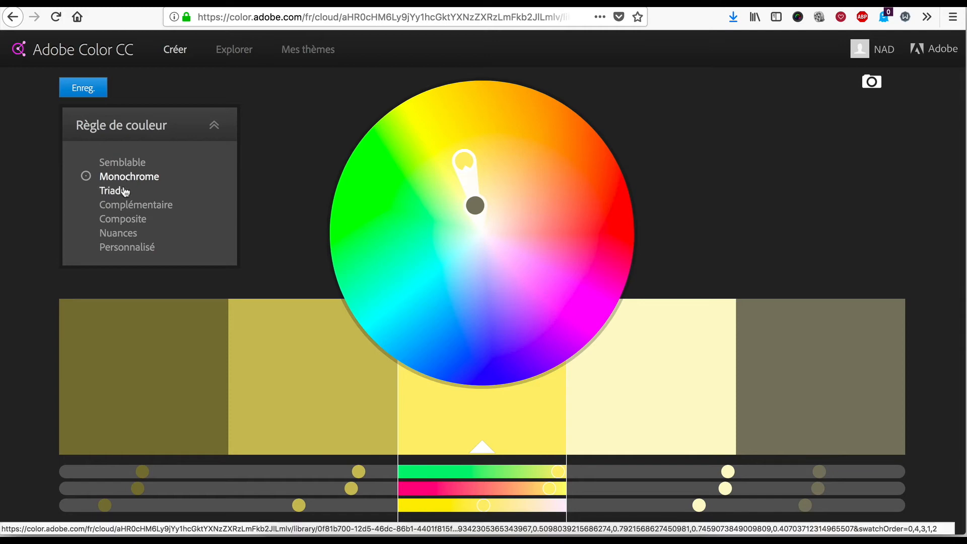
pyautogui.moveTo(468, 158); pyautogui.dragTo(578, 188)
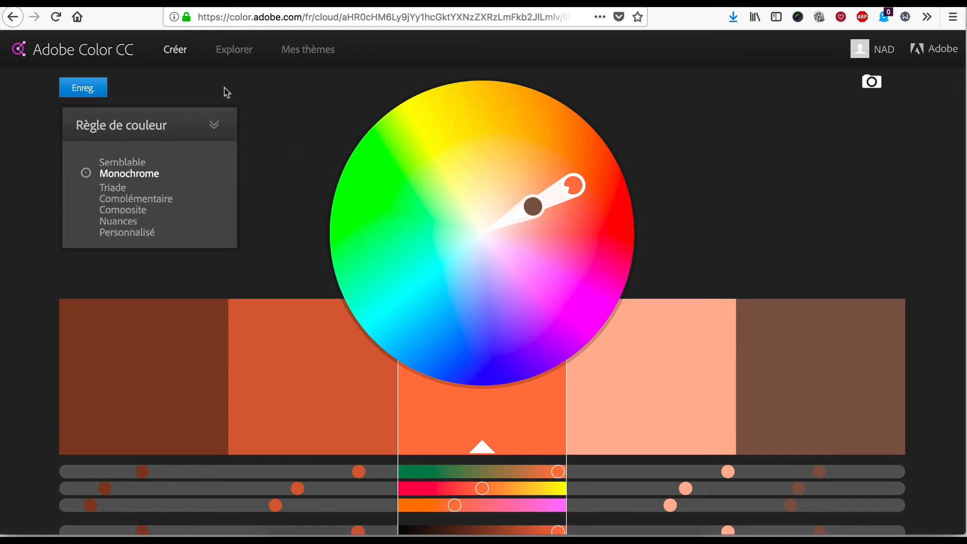
# Save the red-orange palette as a copy named Tournesol - monochrome in My Library.
pyautogui.click(68, 90)
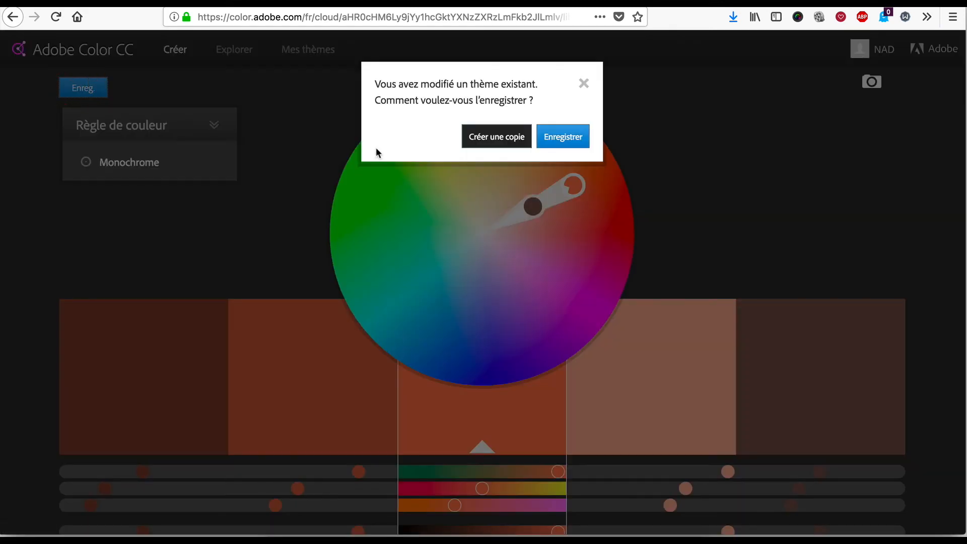
pyautogui.click(511, 138)
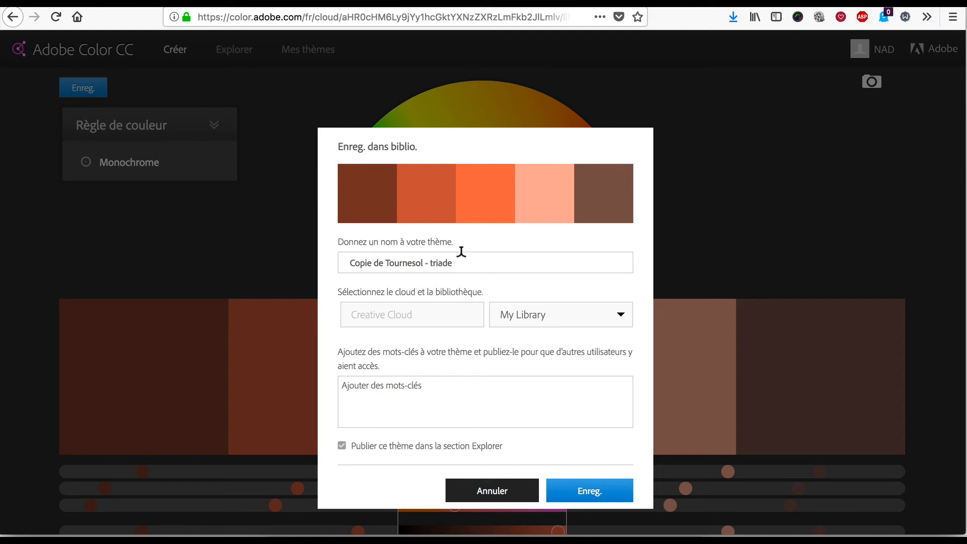
pyautogui.doubleClick(430, 260)
pyautogui.write('mon')
pyautogui.moveTo(386, 260); pyautogui.dragTo(322, 261)
pyautogui.press('BackSpace')
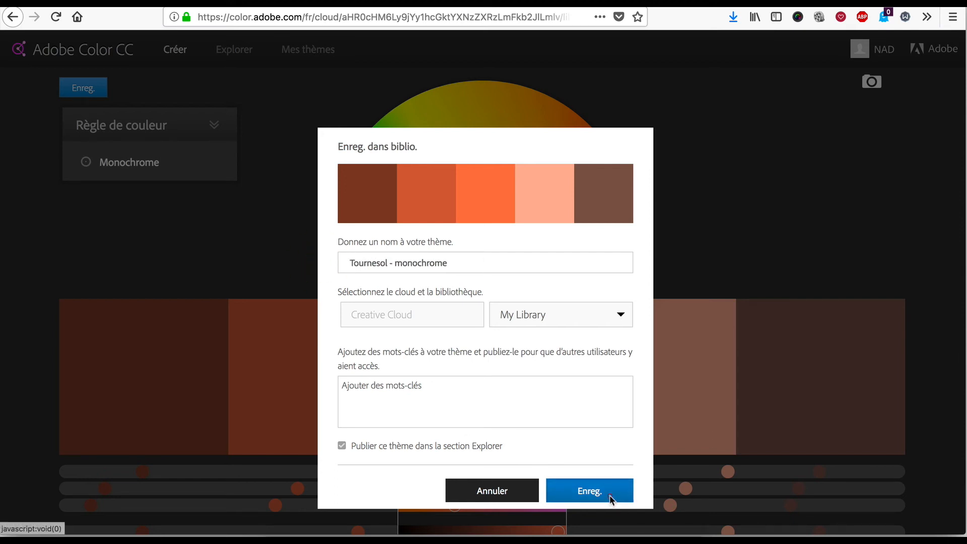
pyautogui.click(589, 491)
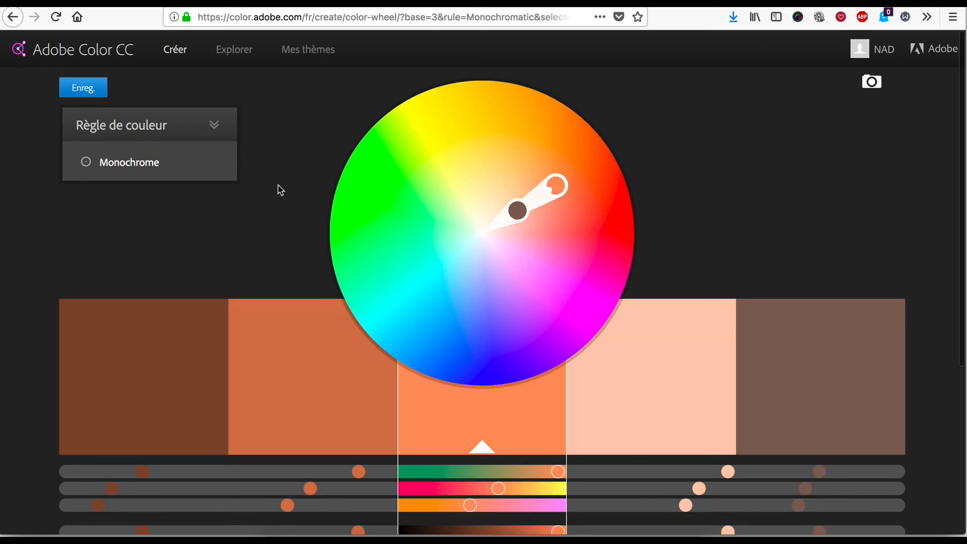
# Try the Complémentaire and Composite rules on the orange base colour, ending with the Nuances rule.
pyautogui.moveTo(177, 173)
pyautogui.click(124, 210)
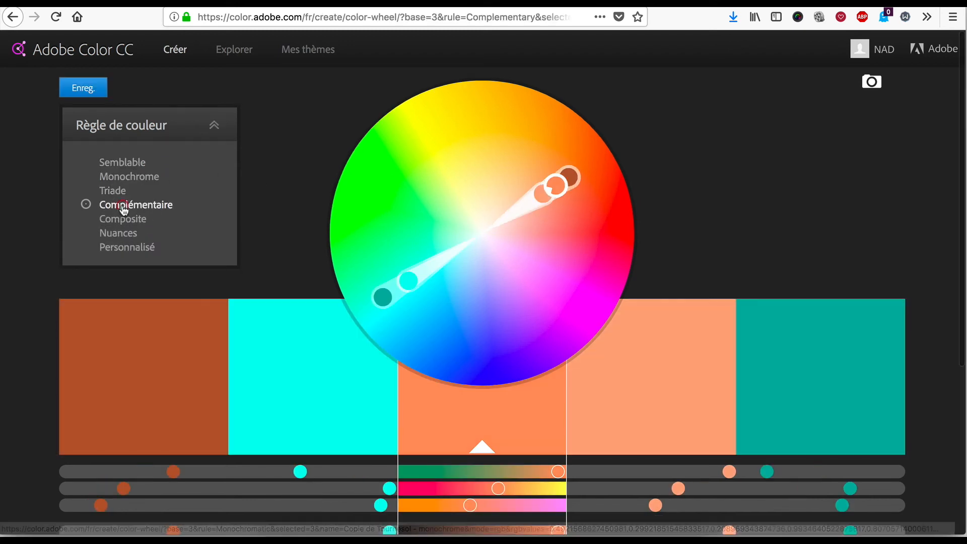
pyautogui.click(124, 222)
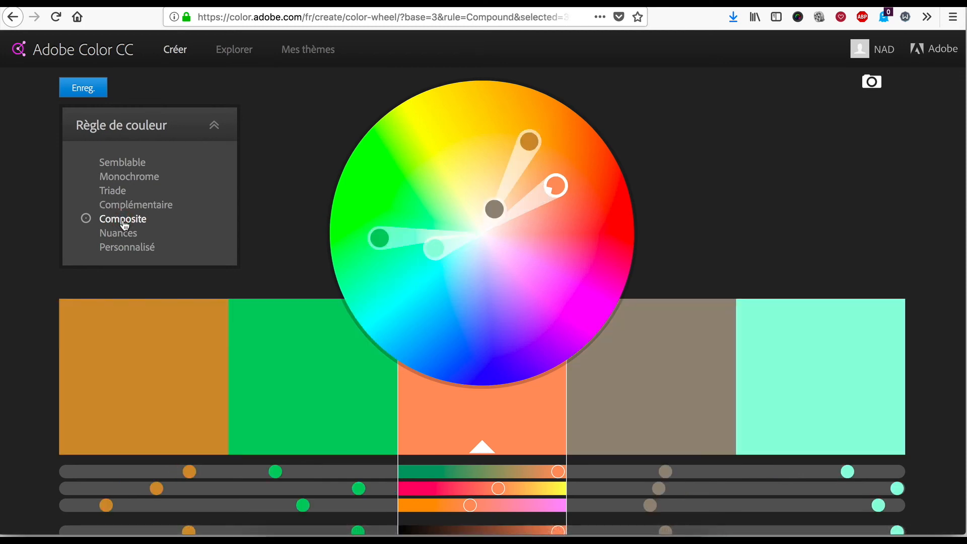
pyautogui.click(125, 233)
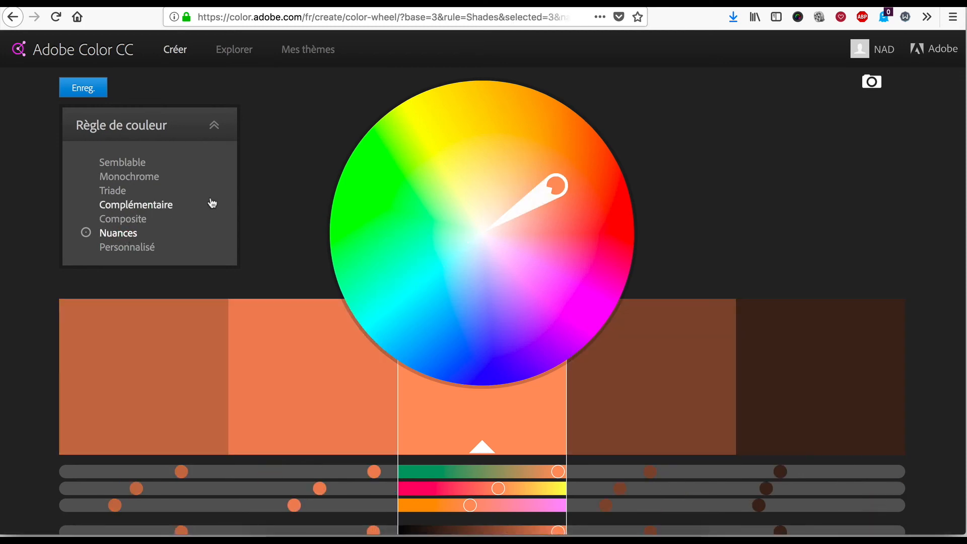